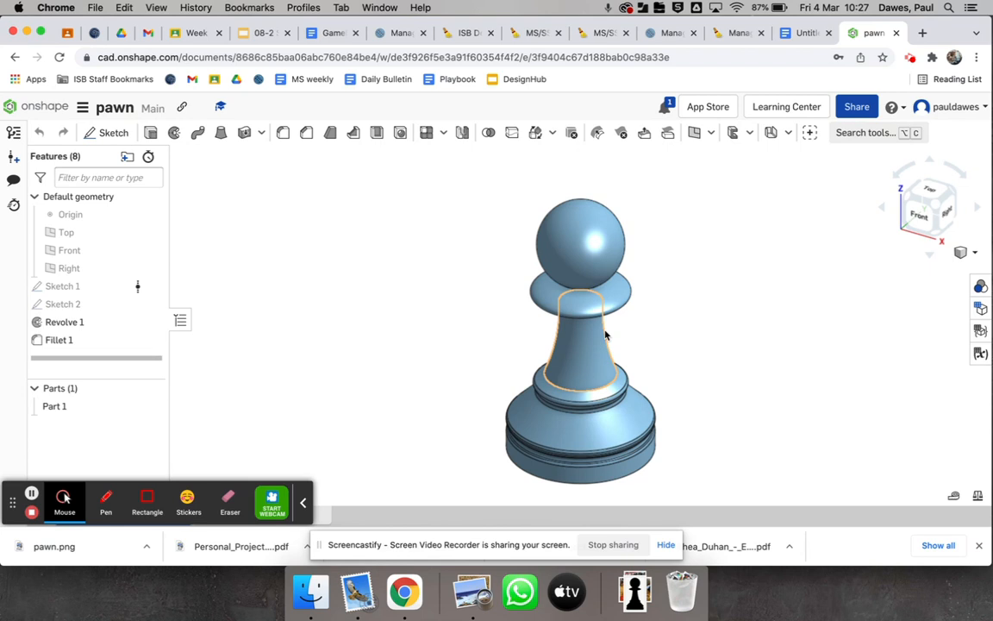
Leave the open pawn model and create a new document named pawn2
left_click(45, 112)
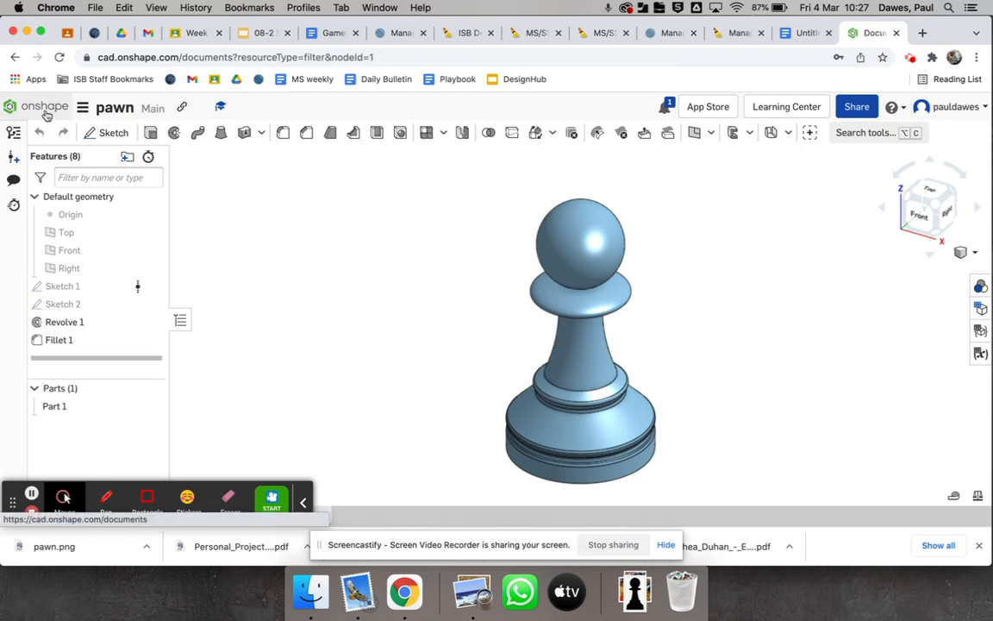
left_click(63, 142)
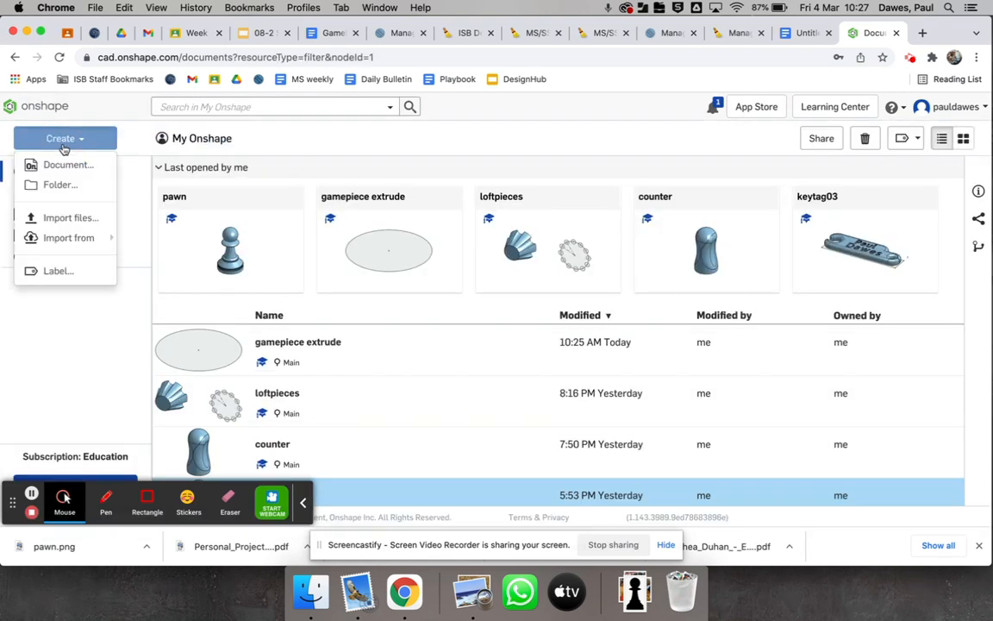
left_click(49, 167)
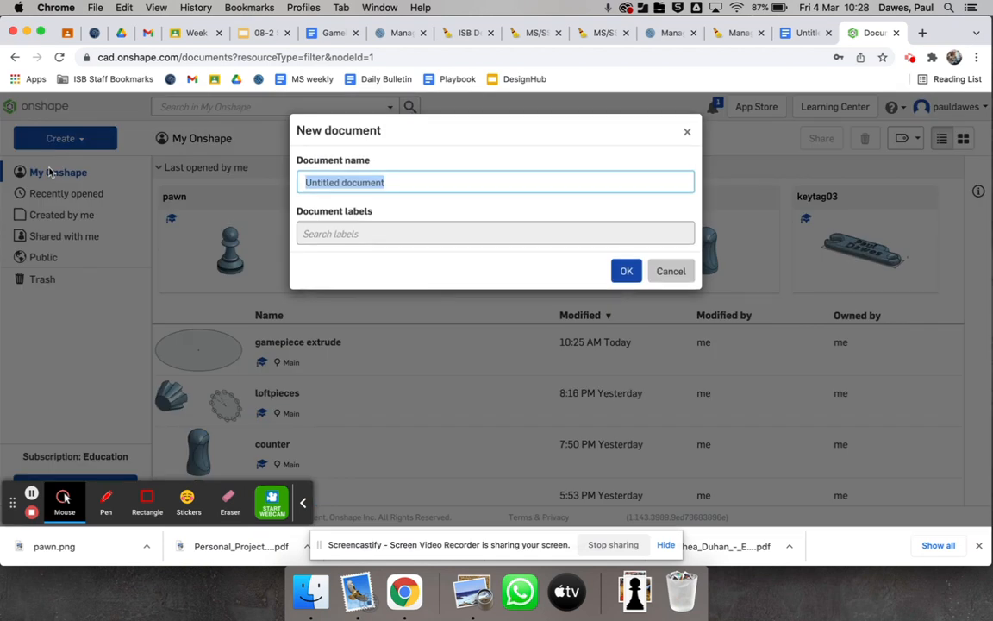
type("pawn2")
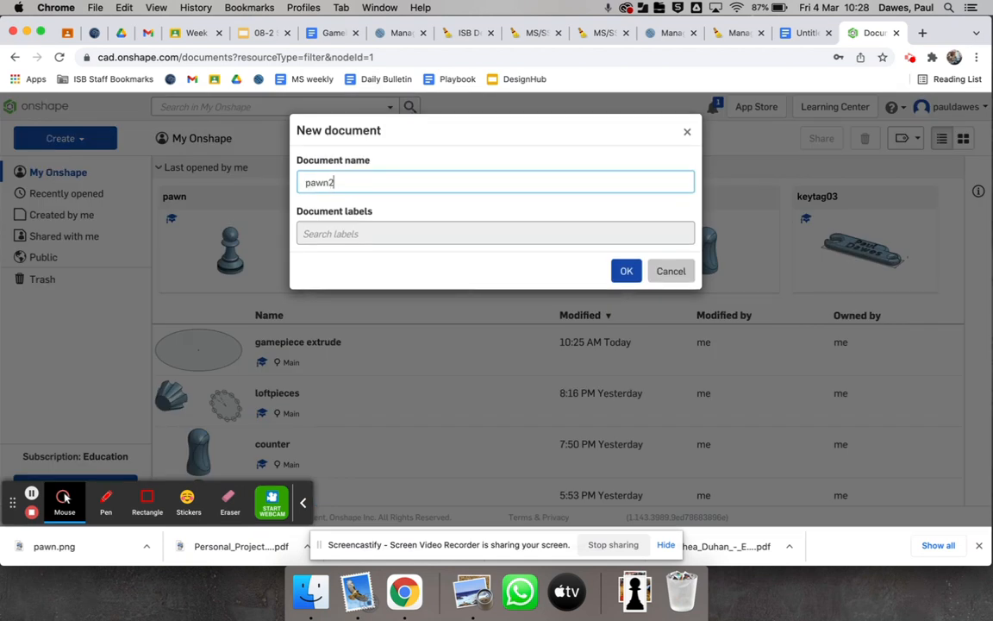
key("Return")
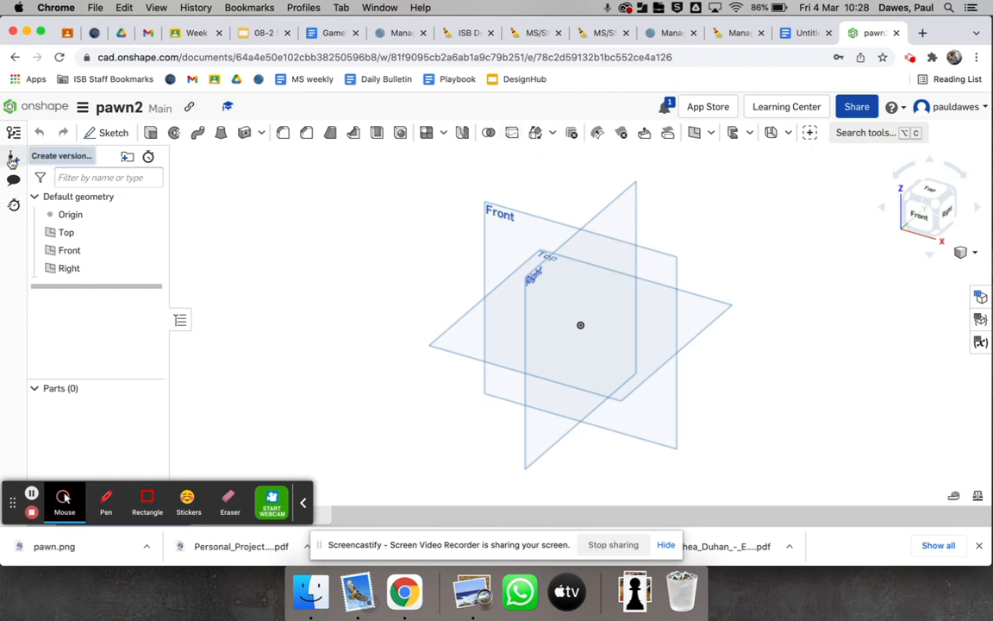
Start a sketch on the Front plane and hide the Top, Front and Right planes
left_click(120, 136)
left_click(653, 282)
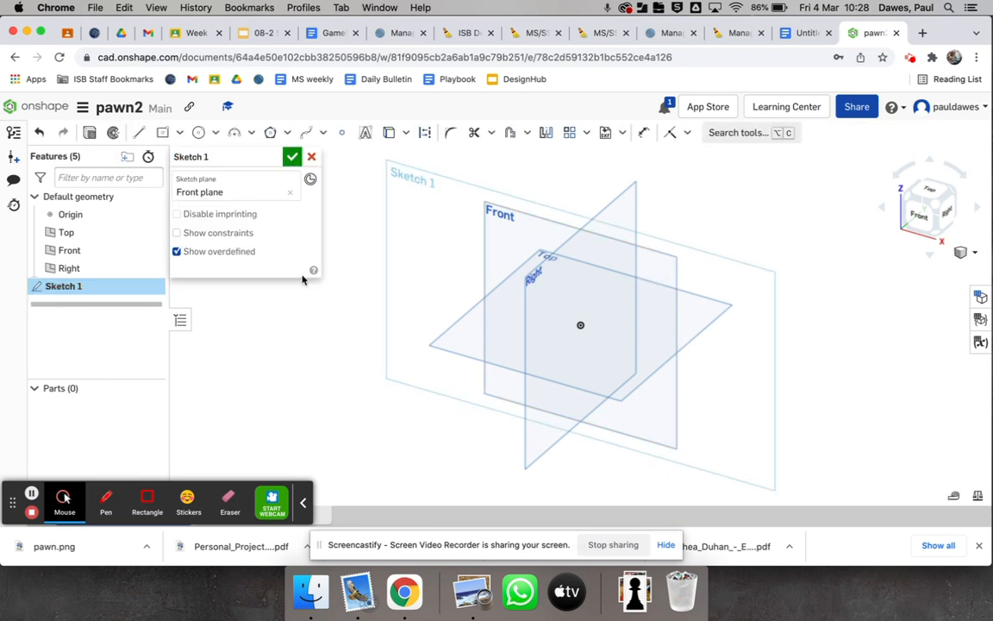
left_click(151, 232)
left_click(150, 250)
left_click(151, 268)
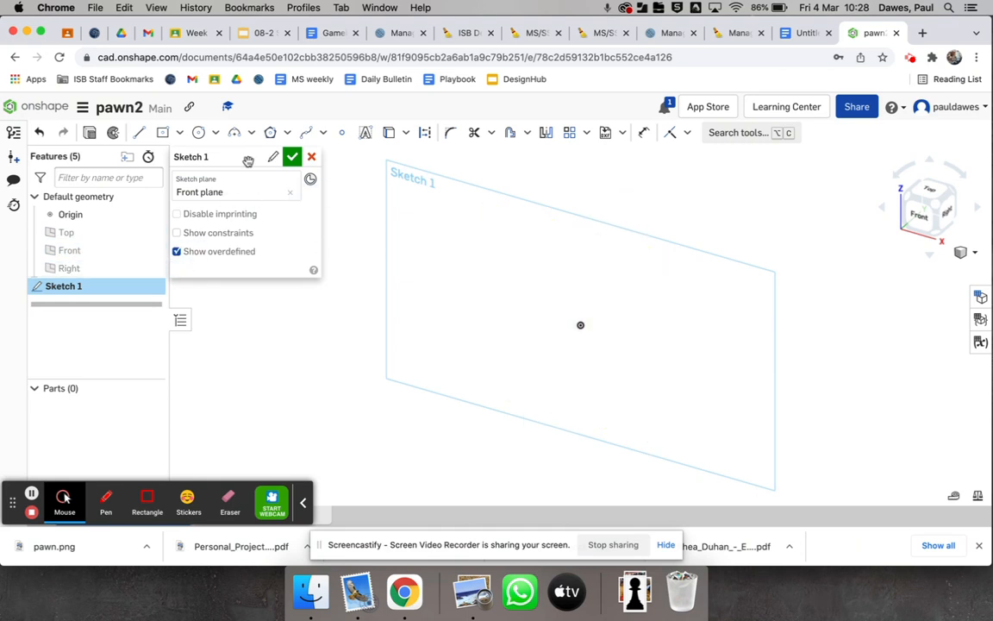
Insert pawn.png from the other documents into the sketch, with its right edge in line with the origin, and finish the sketch
left_click(623, 133)
left_click(635, 180)
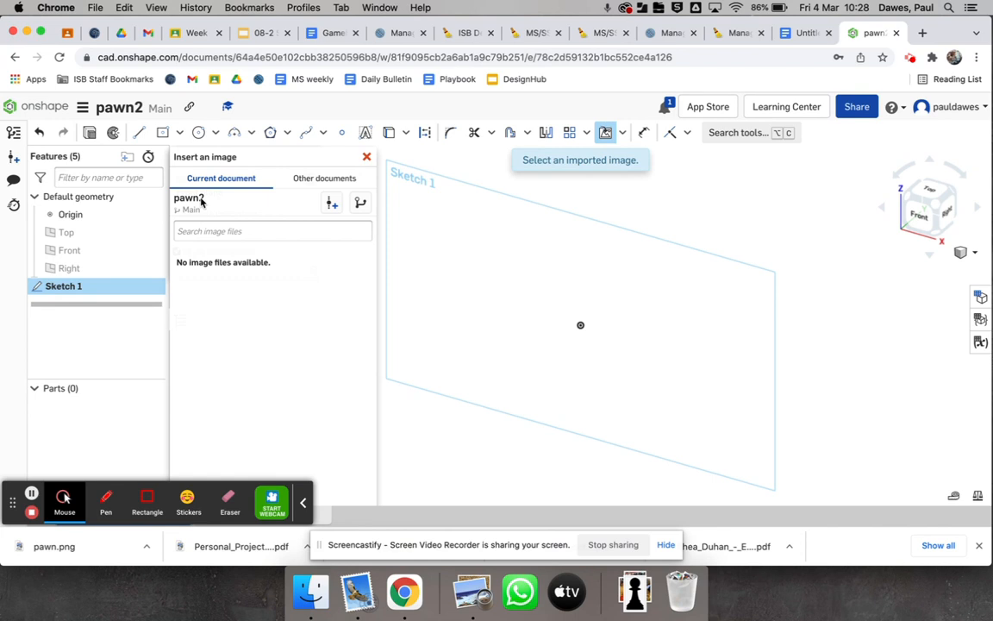
left_click(312, 179)
left_click(194, 232)
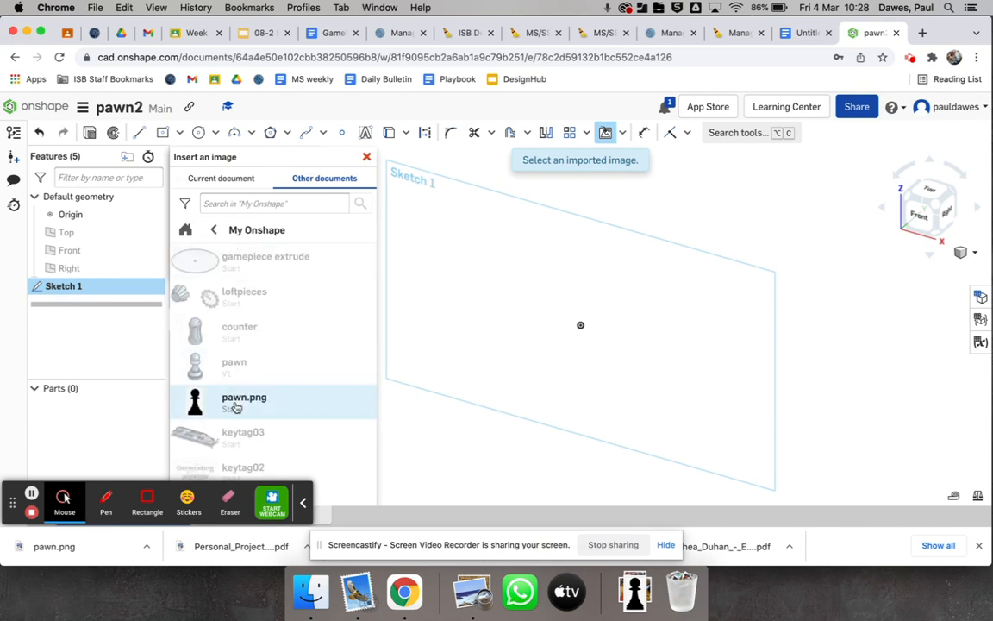
left_click(237, 406)
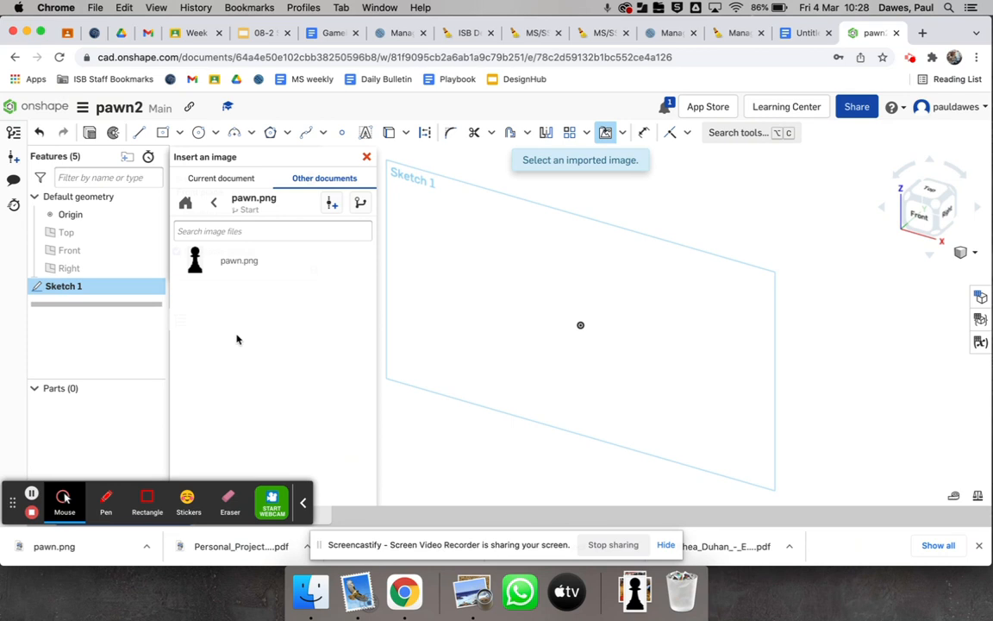
left_click(196, 260)
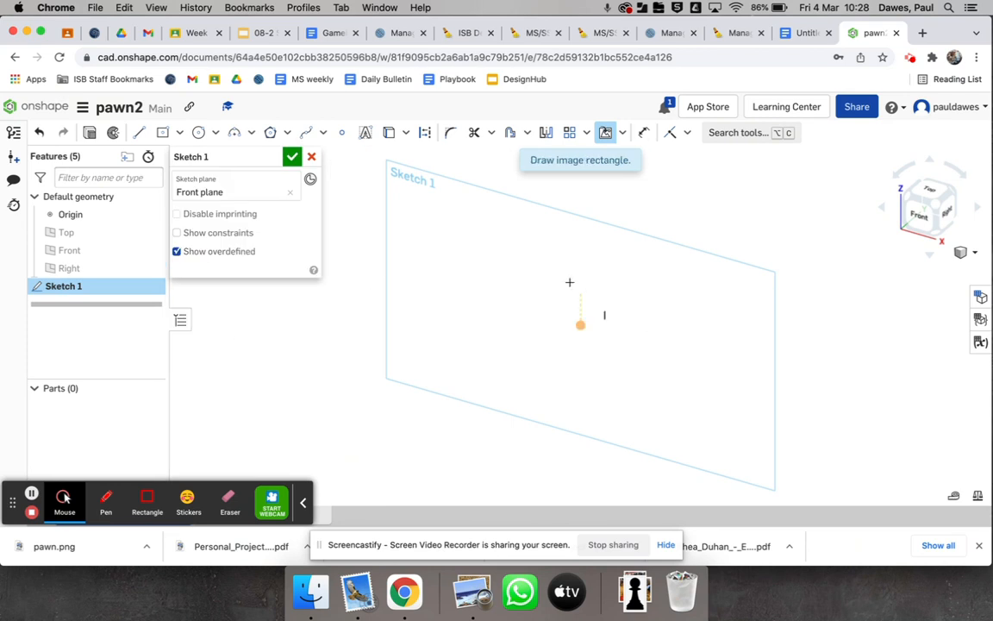
left_click(525, 255)
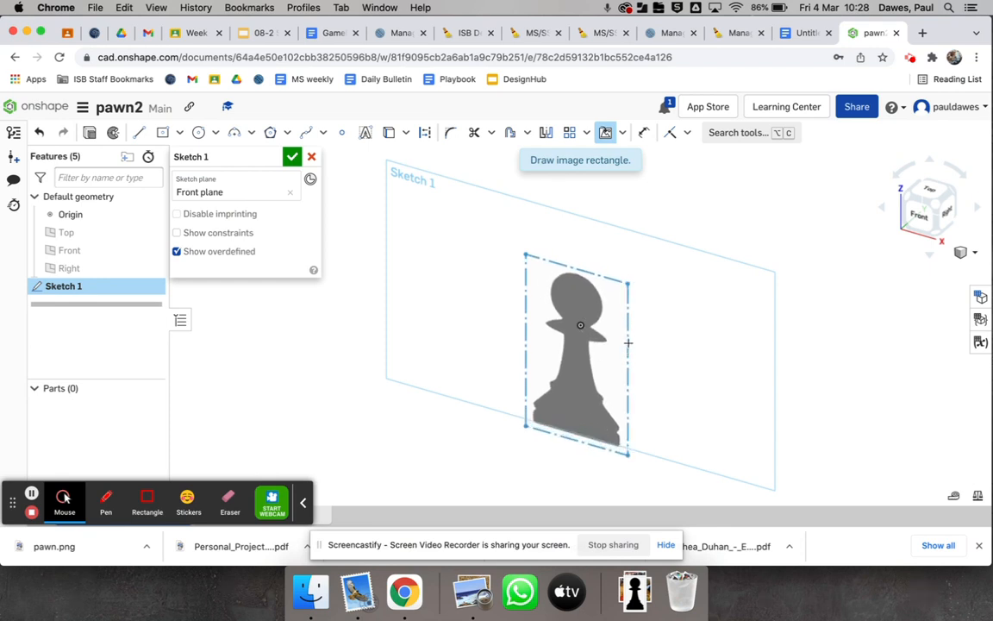
left_click(578, 277)
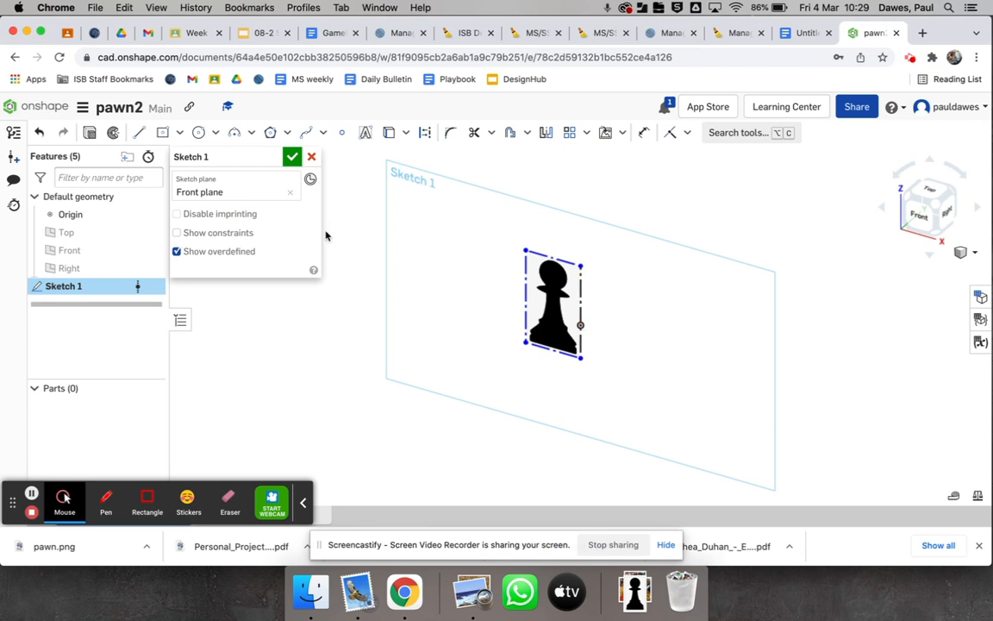
left_click(291, 158)
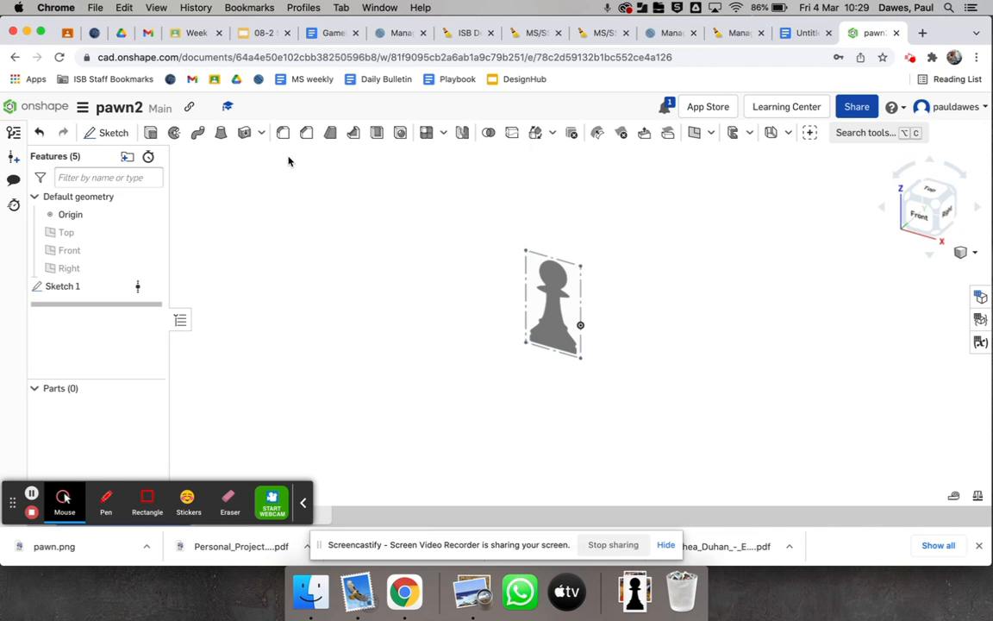
In a new Front plane sketch, draw a vertical centre line about 72 long from the image's top midpoint to the pawn's base
left_click(917, 212)
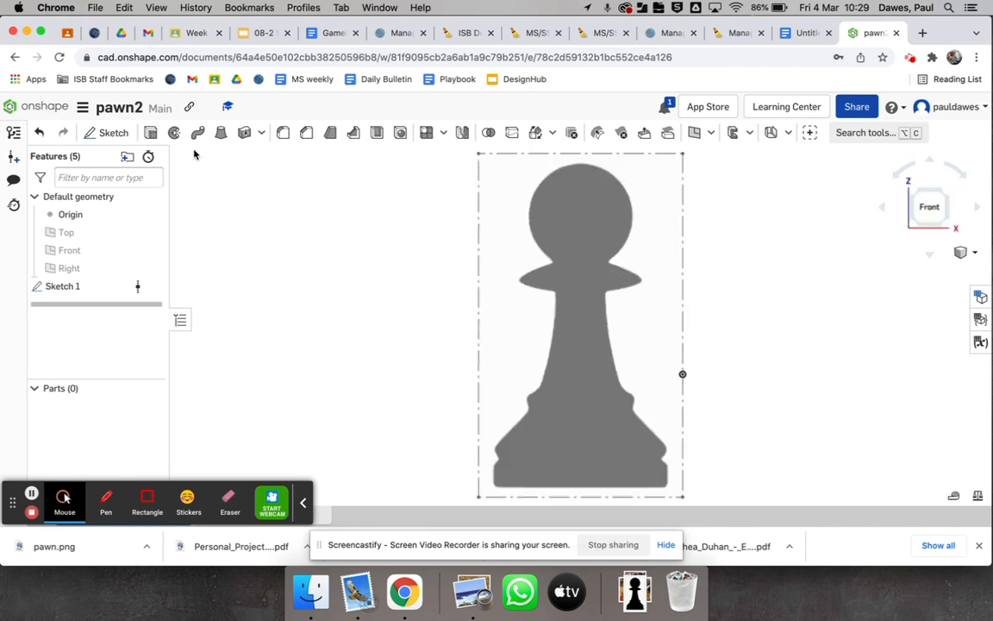
left_click(101, 136)
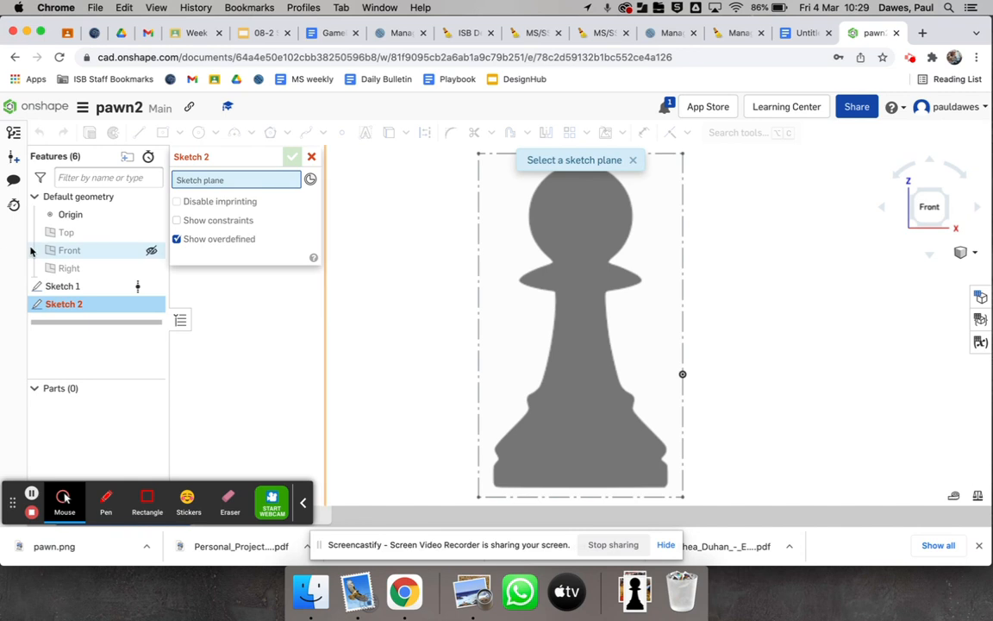
left_click(84, 251)
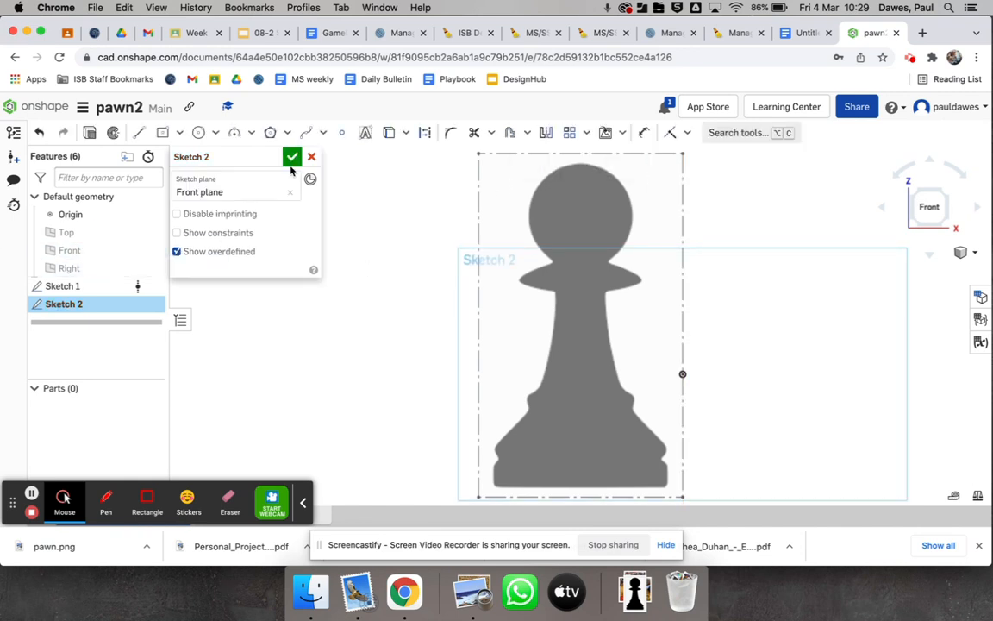
left_click(139, 132)
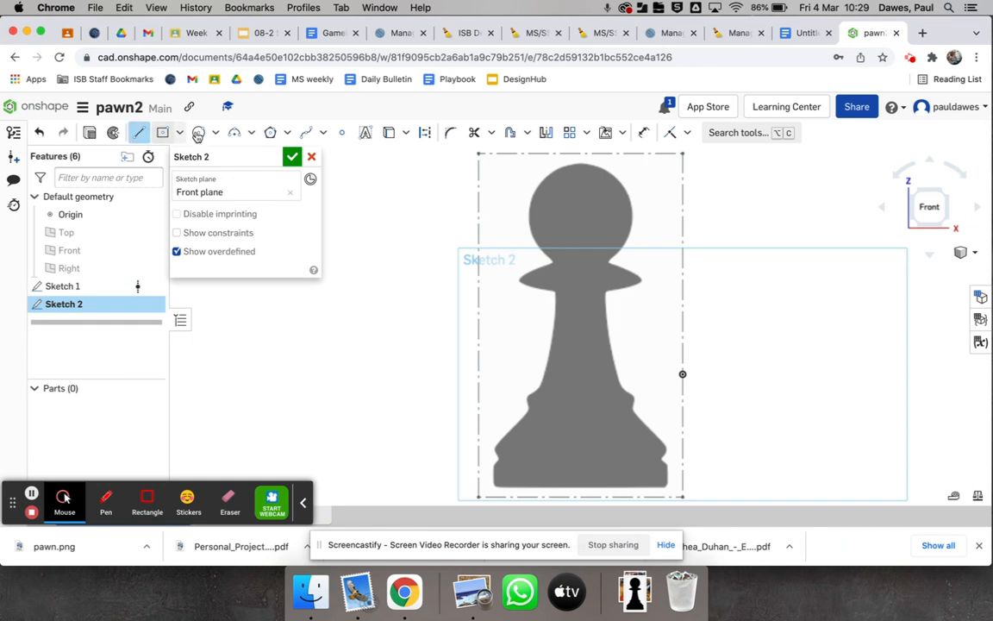
left_click(580, 152)
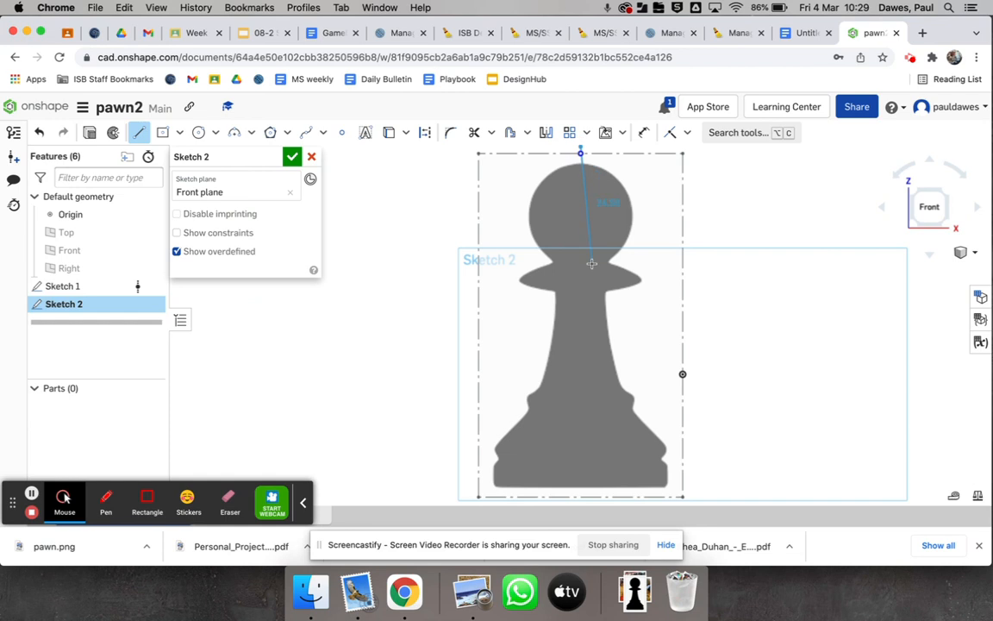
left_click(581, 490)
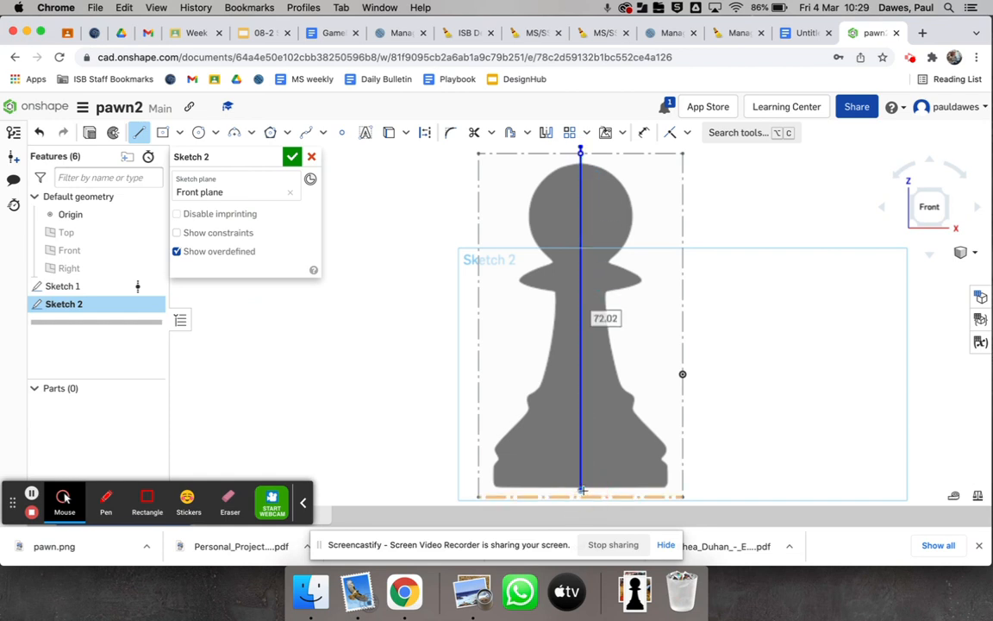
Trace the right half of the pawn's base with connected lines, from an about 18.6 wide bottom edge up to the foot of the stem
left_click(669, 489)
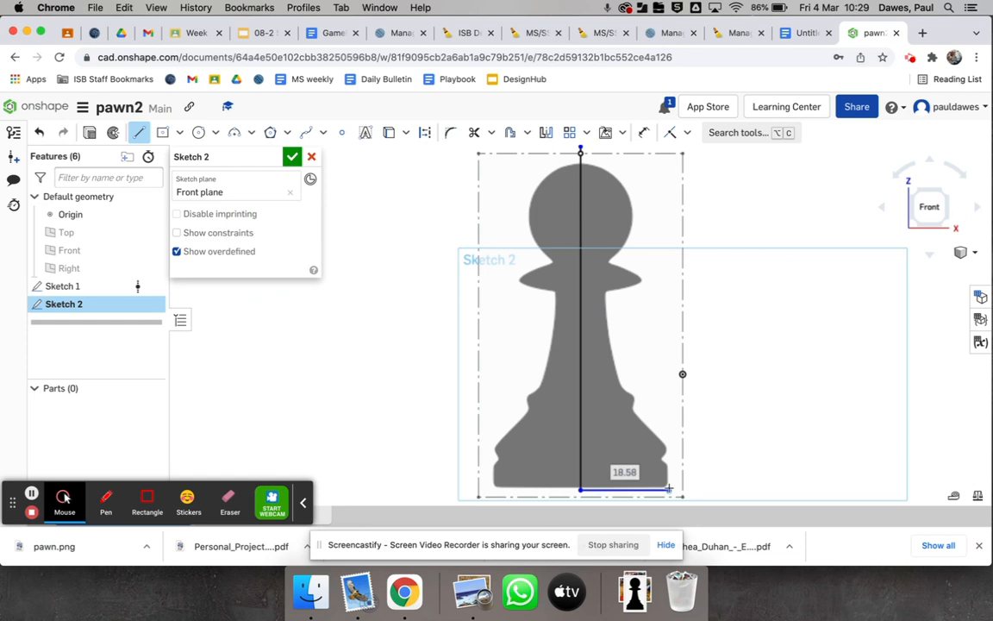
left_click(666, 465)
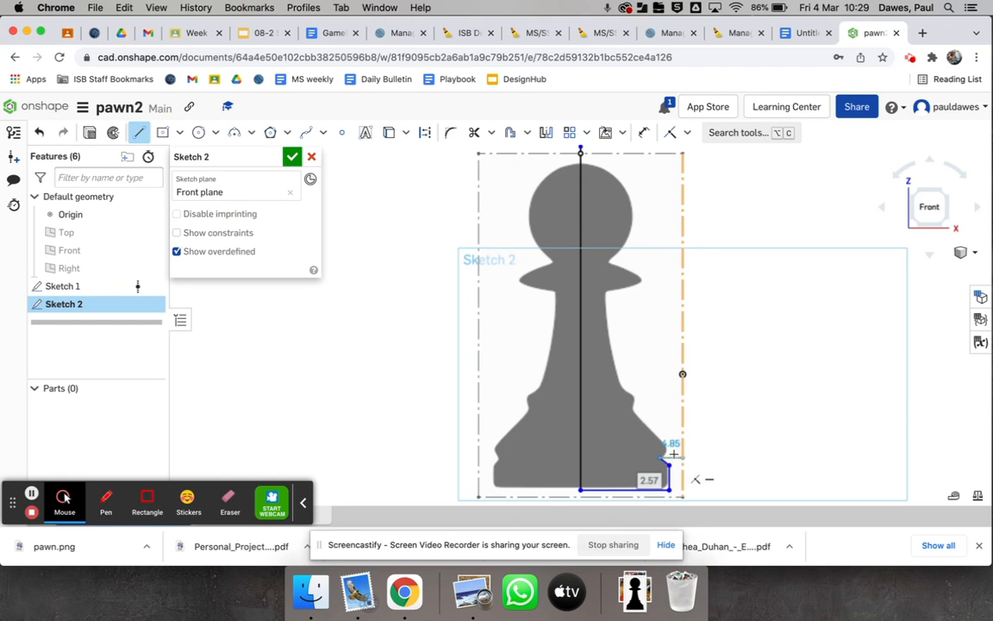
left_click(670, 448)
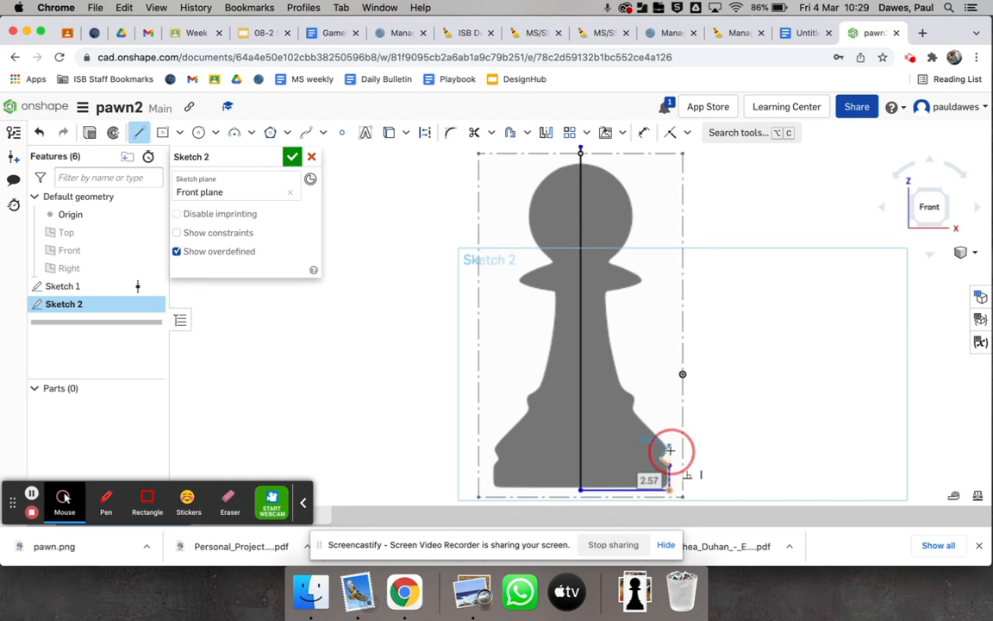
left_click(632, 411)
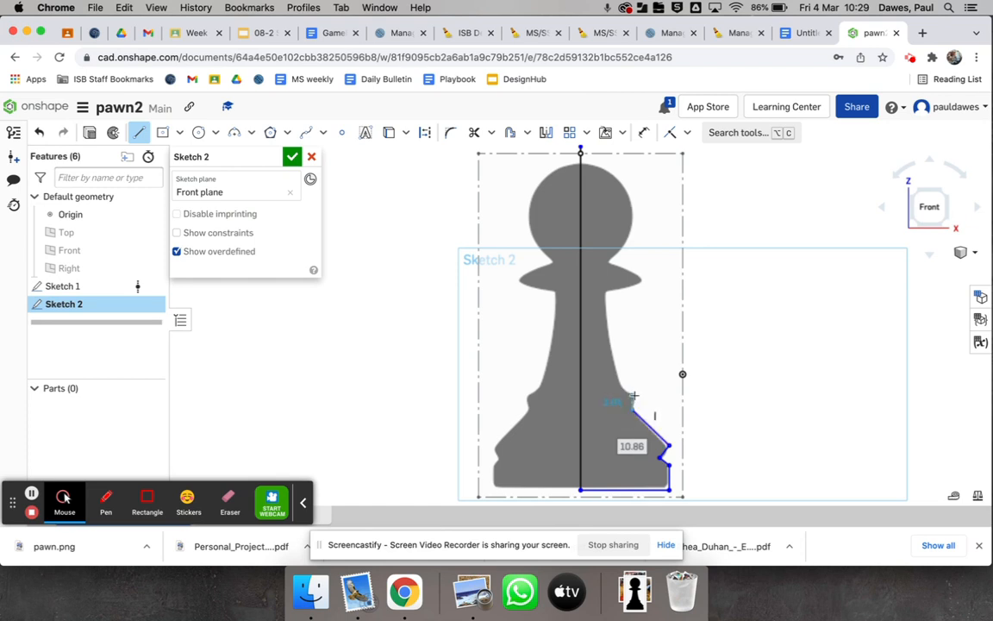
left_click(634, 397)
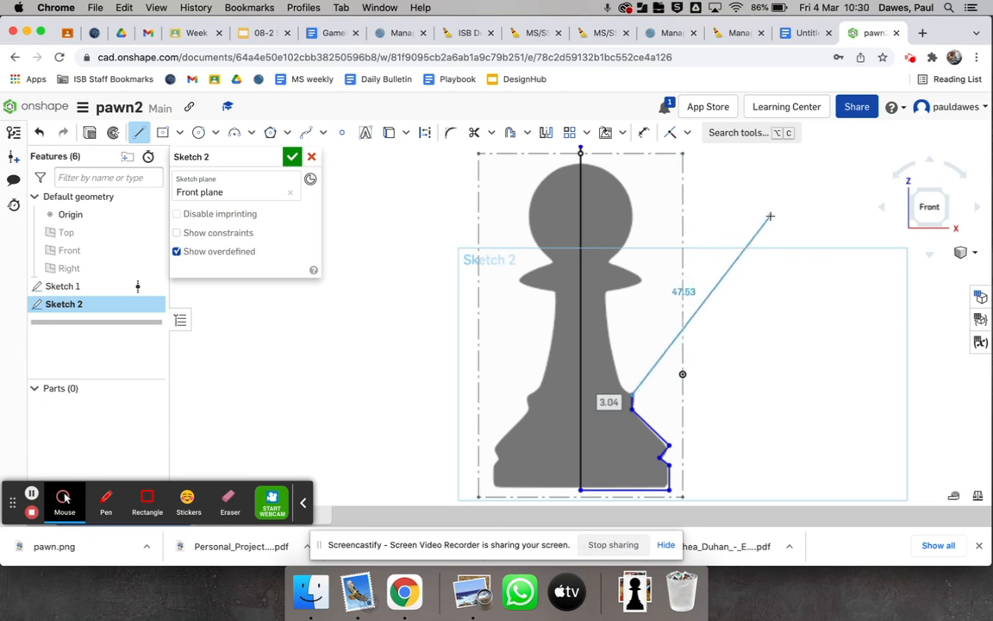
Trace the right side of the stem with a three-point arc of about 38.3 radius, from the base outline up to the collar
left_click(251, 136)
left_click(259, 156)
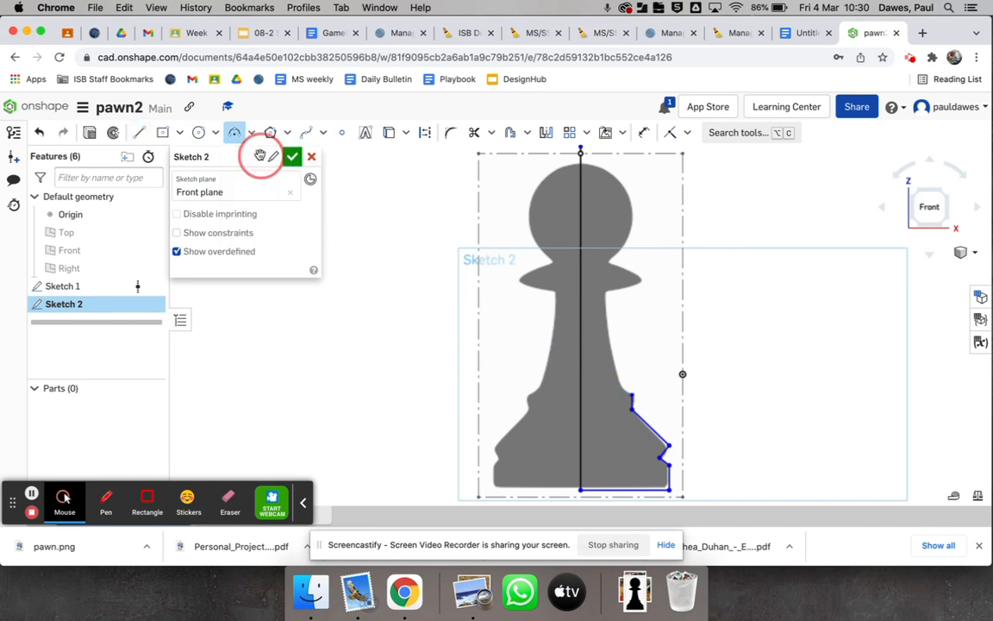
left_click(631, 398)
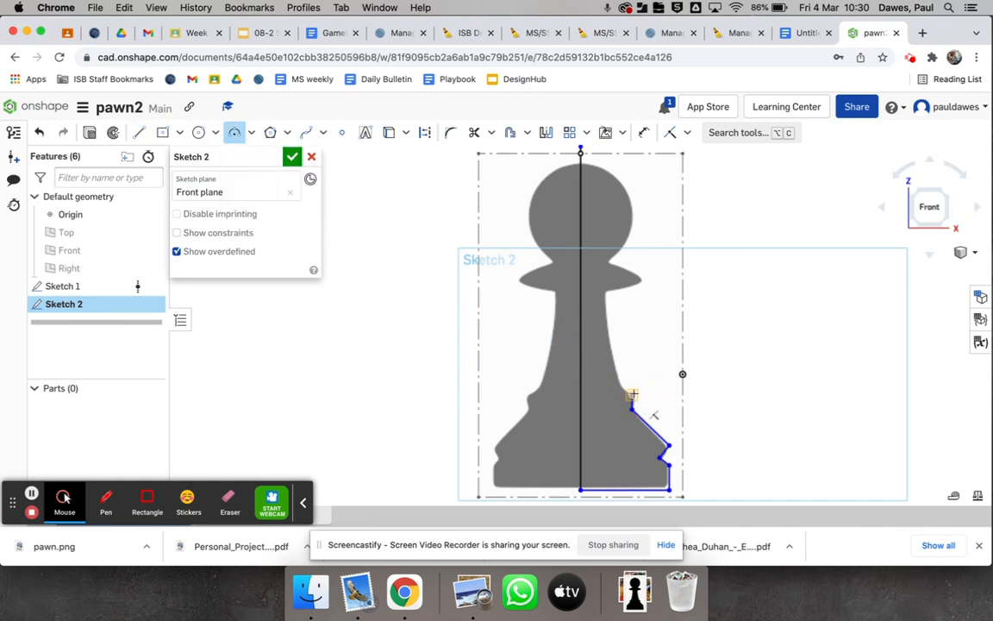
left_click(604, 294)
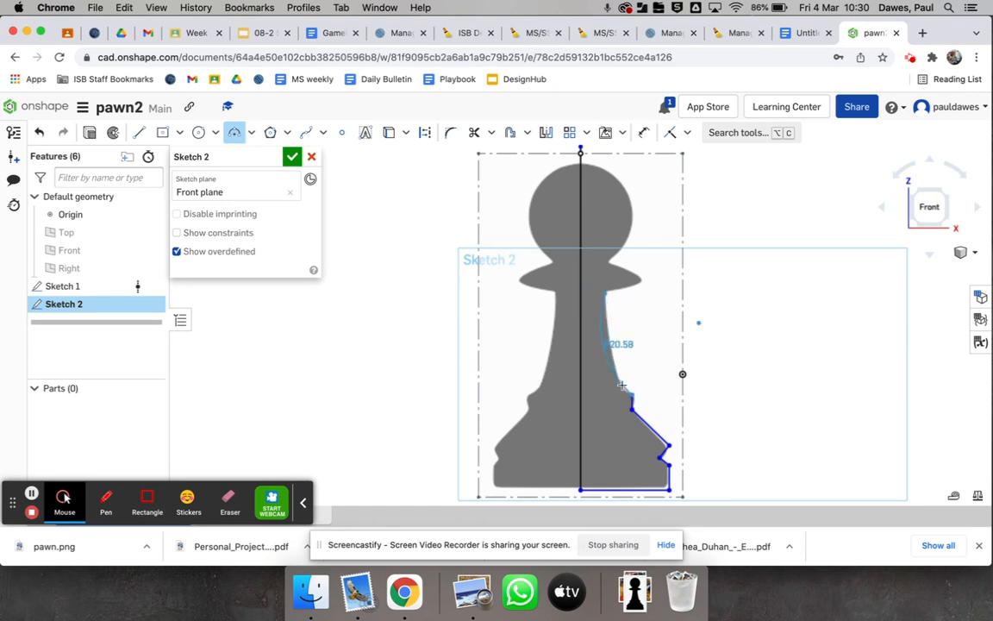
left_click(606, 331)
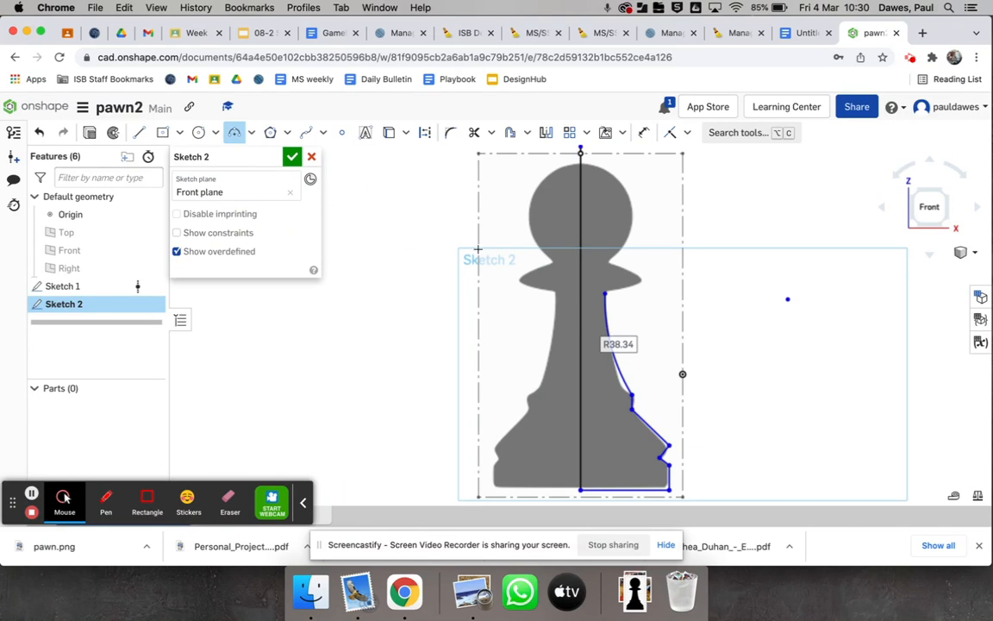
Trace the right side of the collar with a conic curve from the top of the stem arc to the head, with rho 0.5
left_click(252, 134)
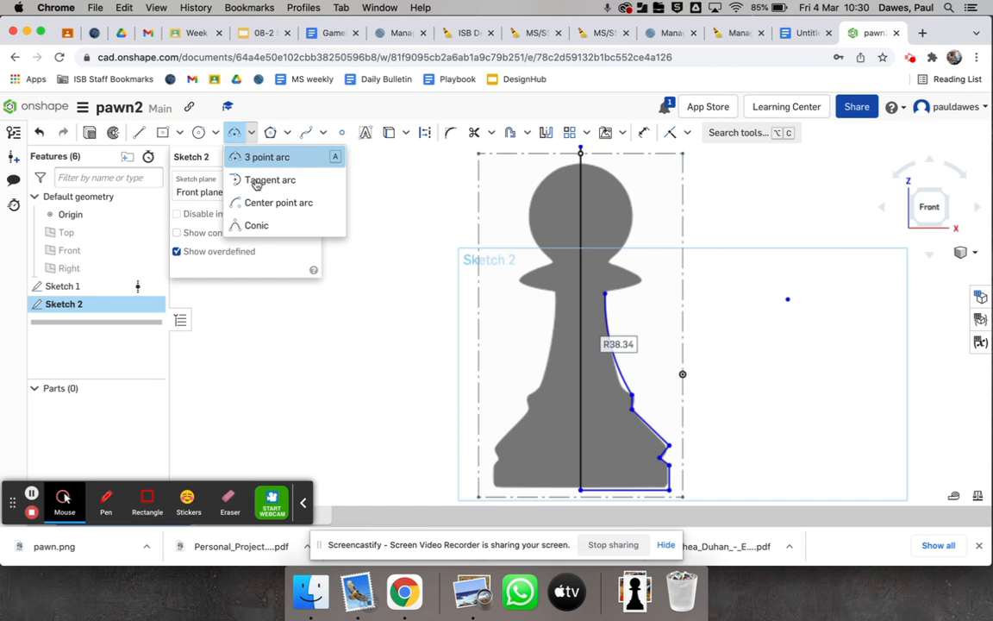
left_click(254, 225)
left_click(604, 294)
left_click(605, 263)
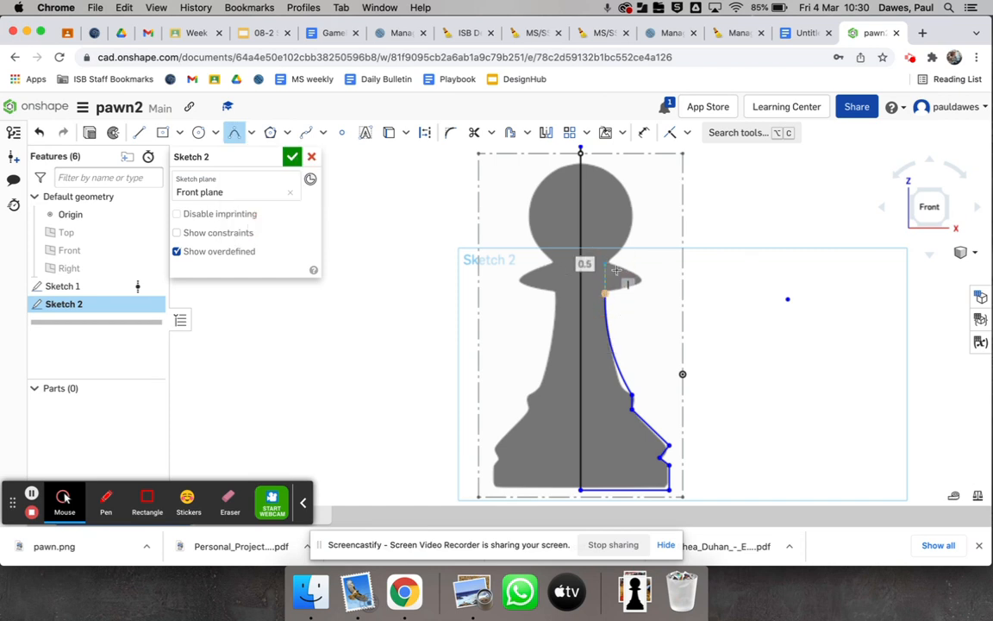
left_click(675, 281)
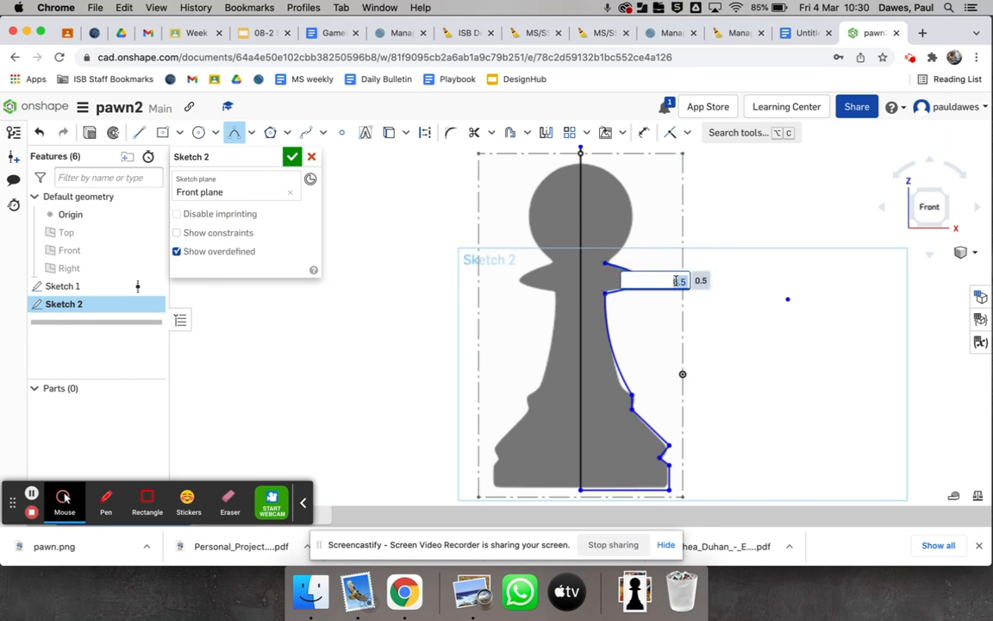
key("Return")
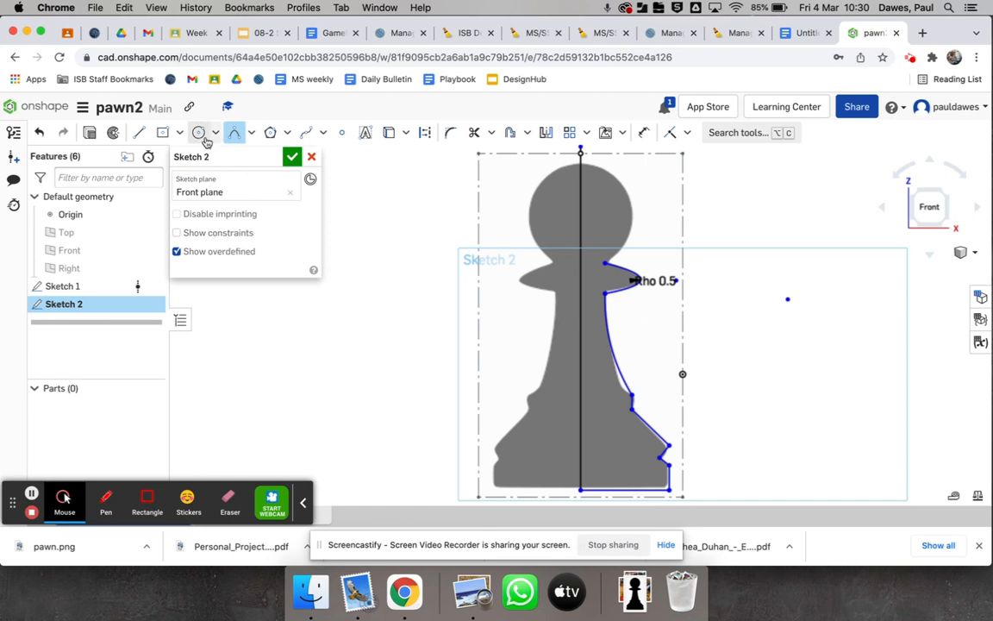
Trace the right side of the head with a three-point arc of about 11.25 radius, from the collar's upper end to the centre line
left_click(251, 134)
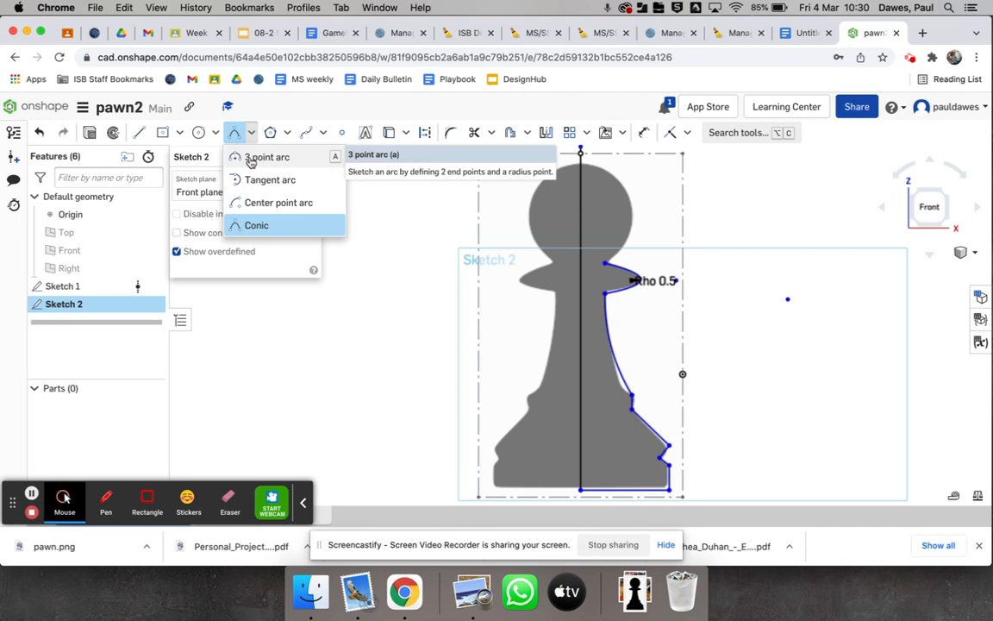
left_click(251, 160)
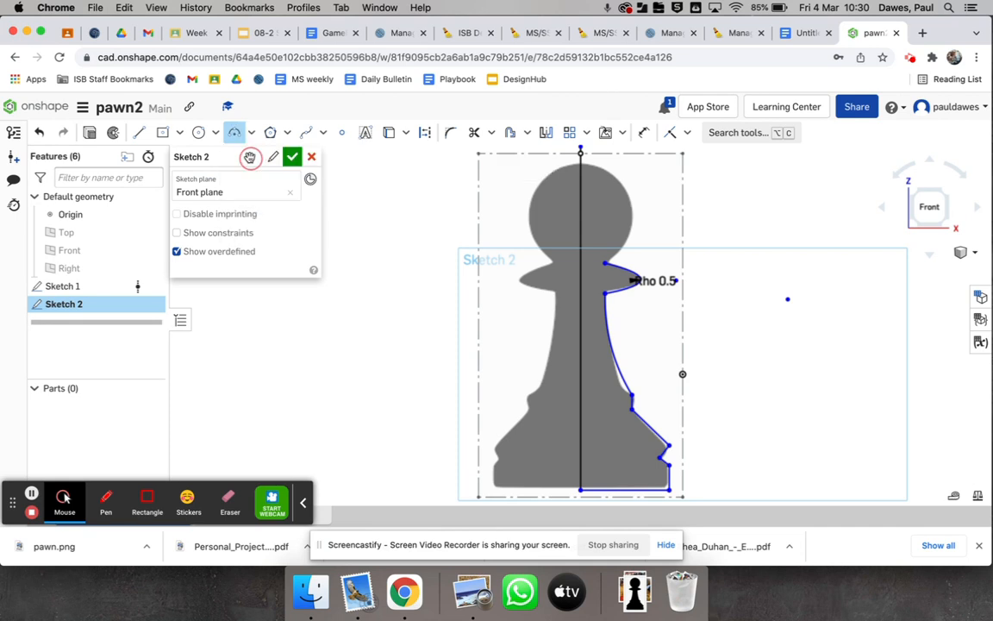
left_click(605, 263)
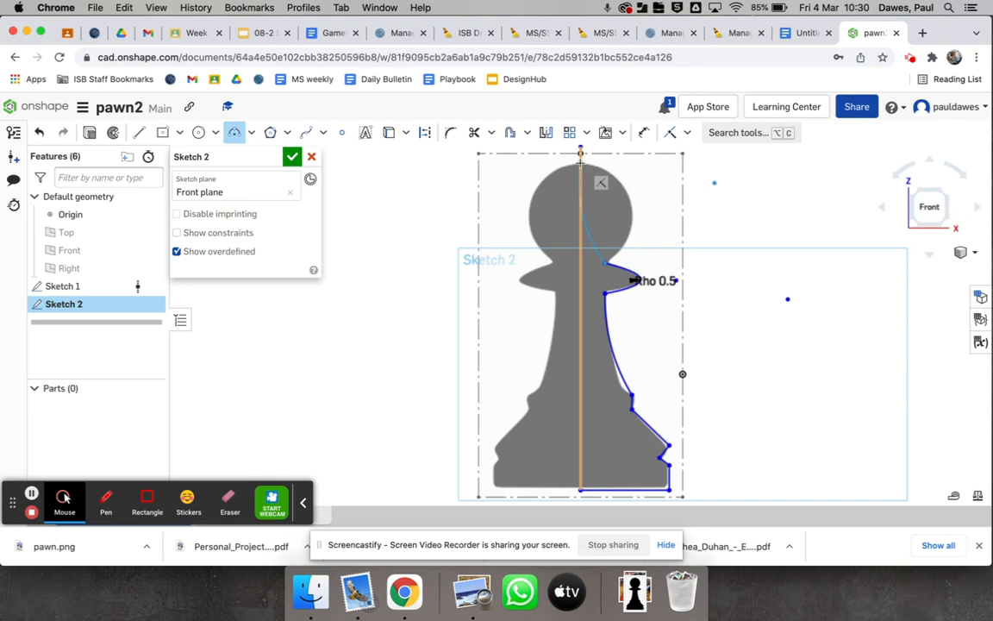
left_click(580, 153)
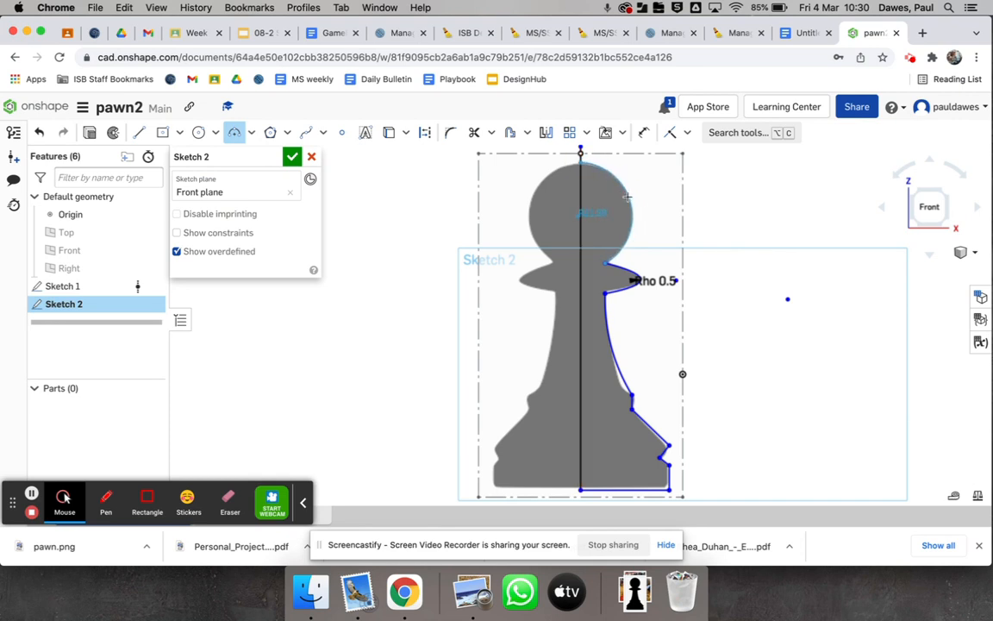
left_click(629, 197)
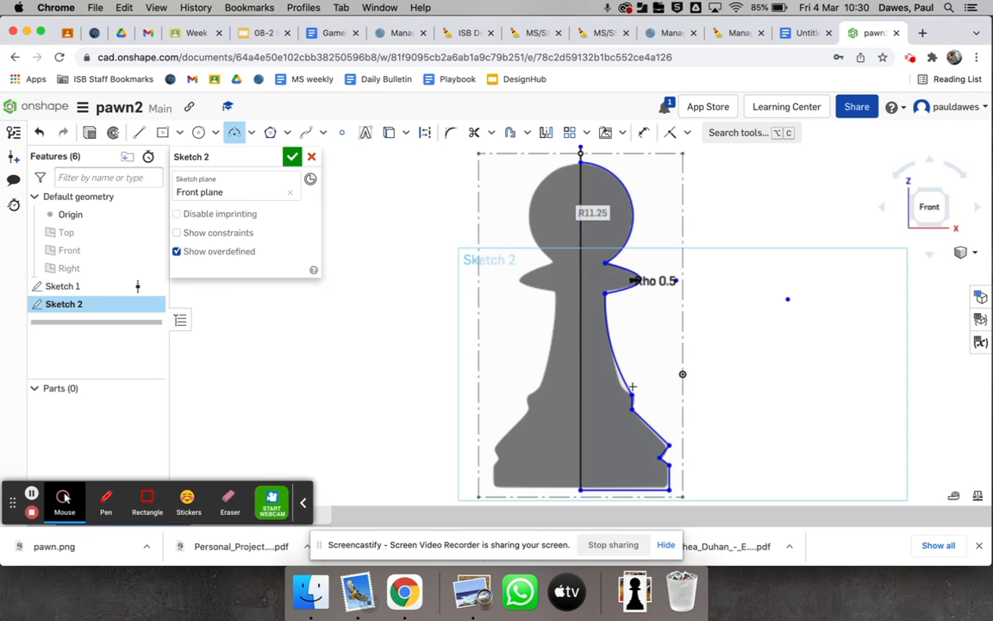
Hide the sketch holding the pawn image and finish the half-profile sketch
scroll(631, 385, "up", 10)
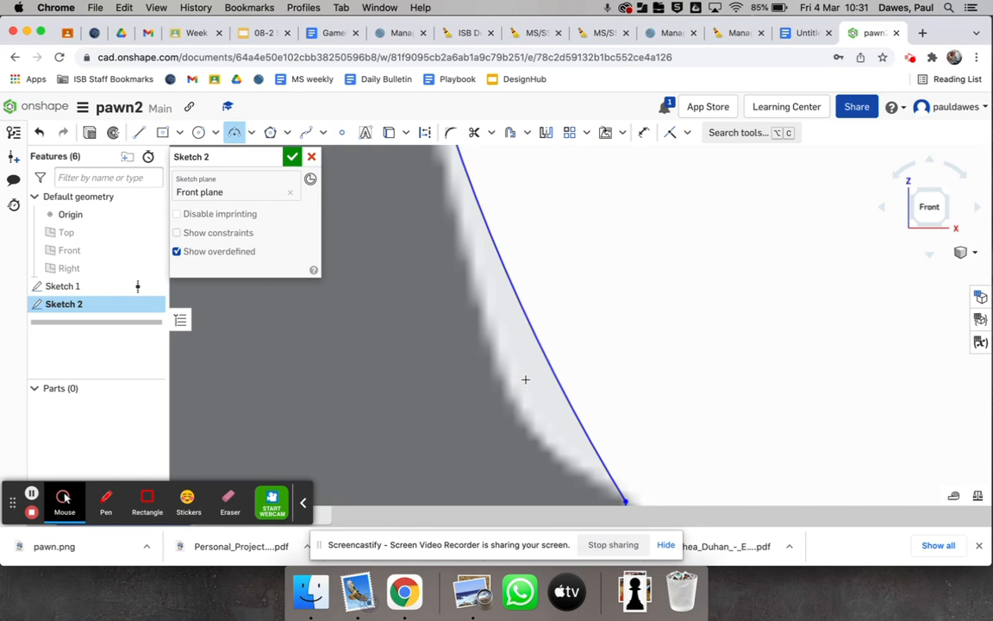
left_click(151, 288)
scroll(456, 359, "down", 10)
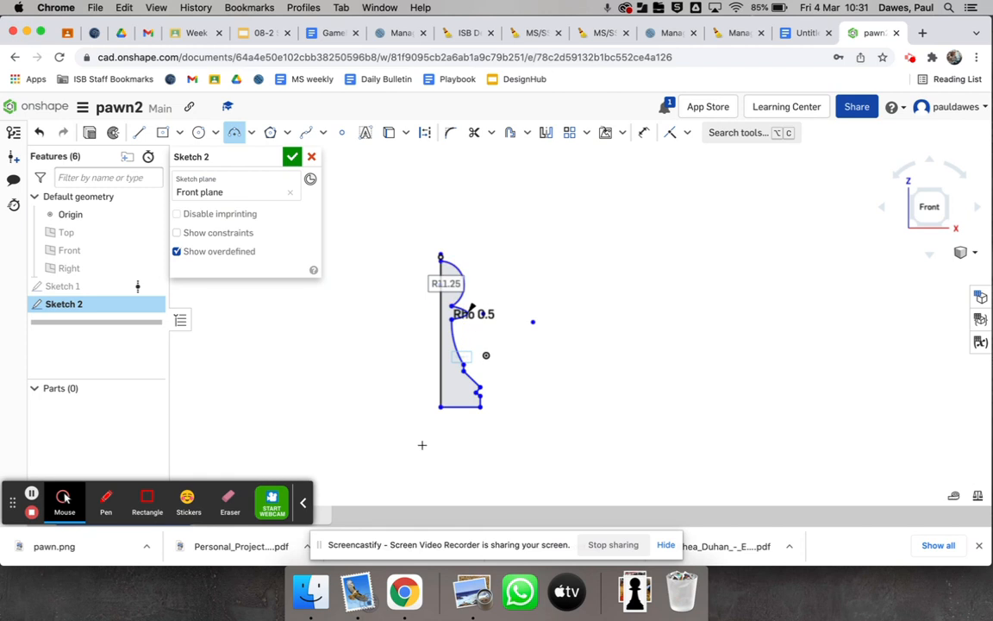
left_click(291, 157)
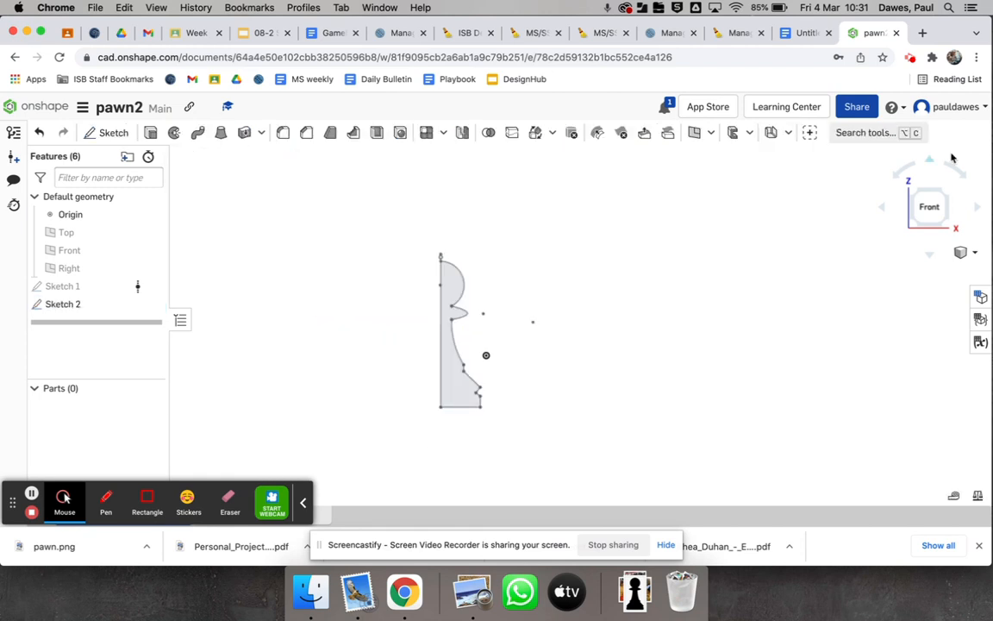
Revolve the half-pawn profile fully around its vertical centre line as a new solid part
left_click(912, 193)
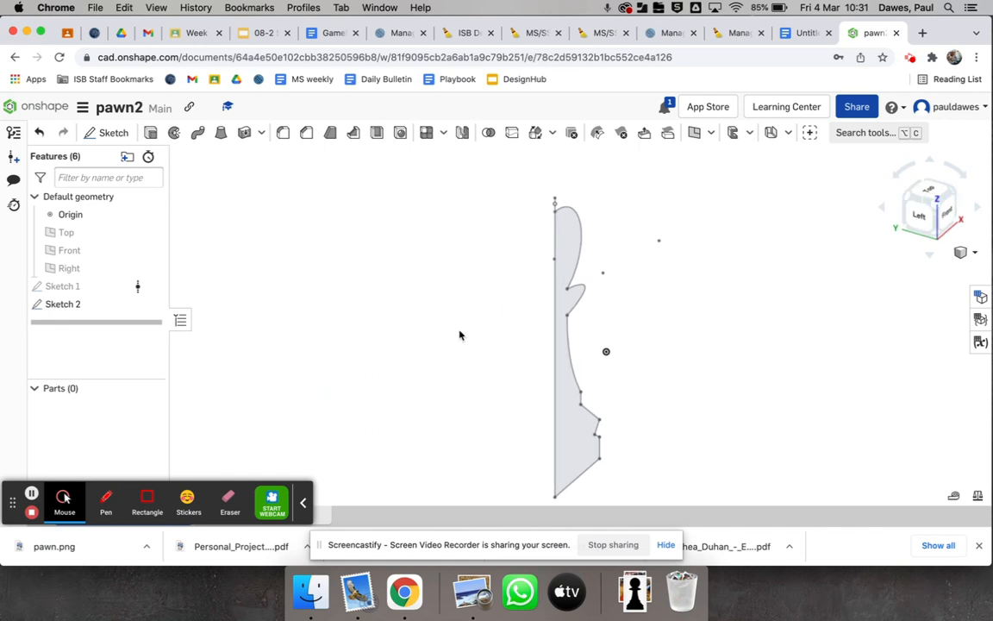
left_click(32, 494)
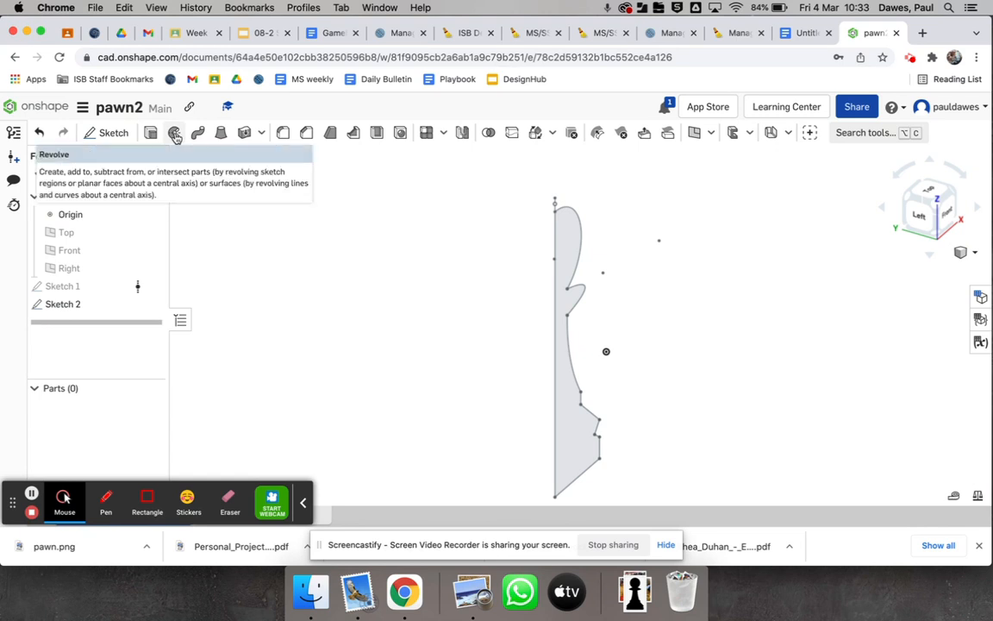
left_click(175, 136)
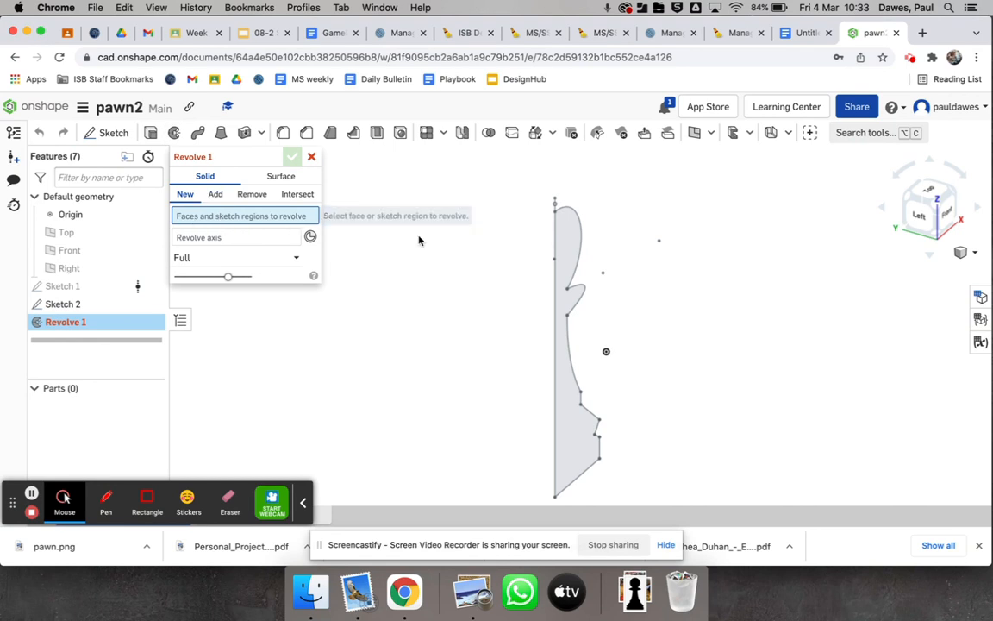
left_click(576, 240)
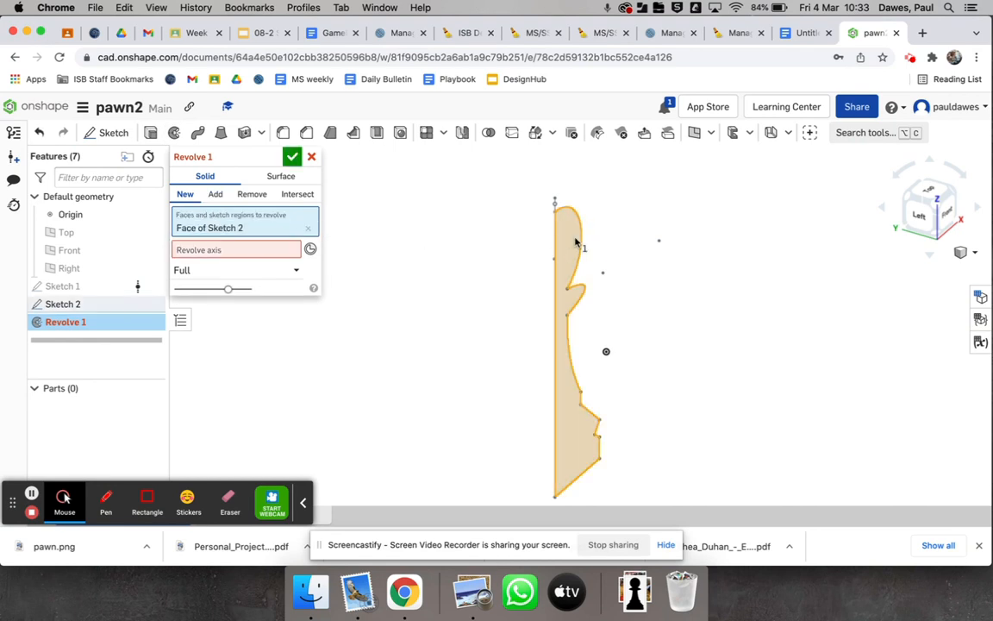
left_click(207, 249)
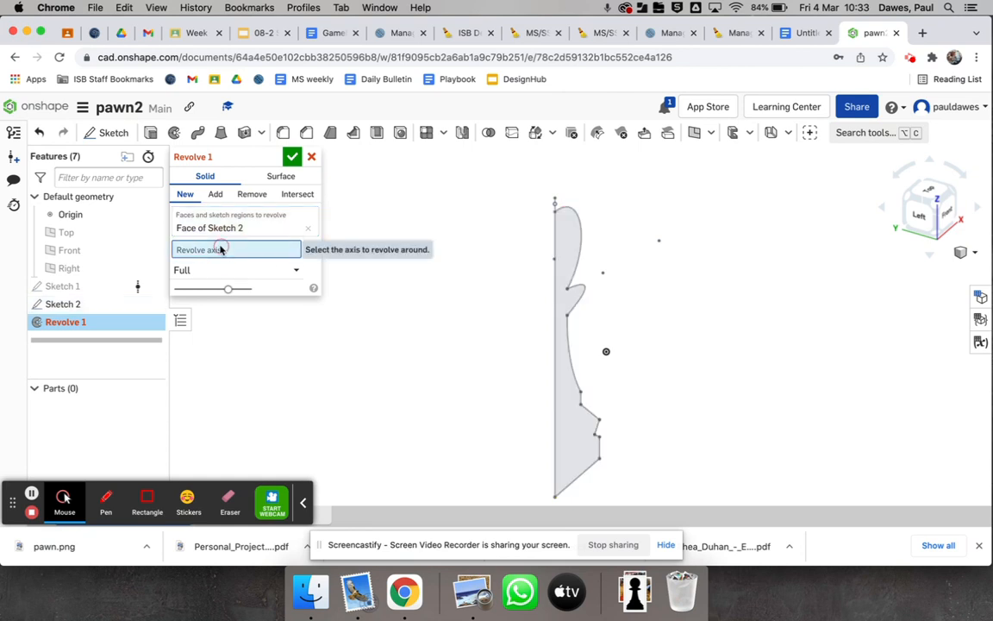
left_click(554, 204)
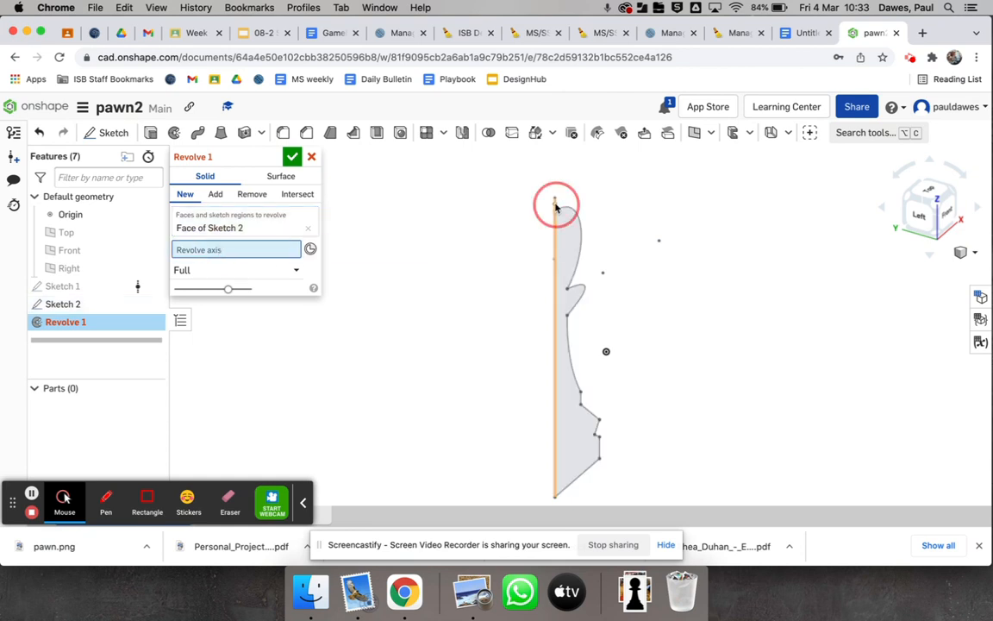
left_click(292, 157)
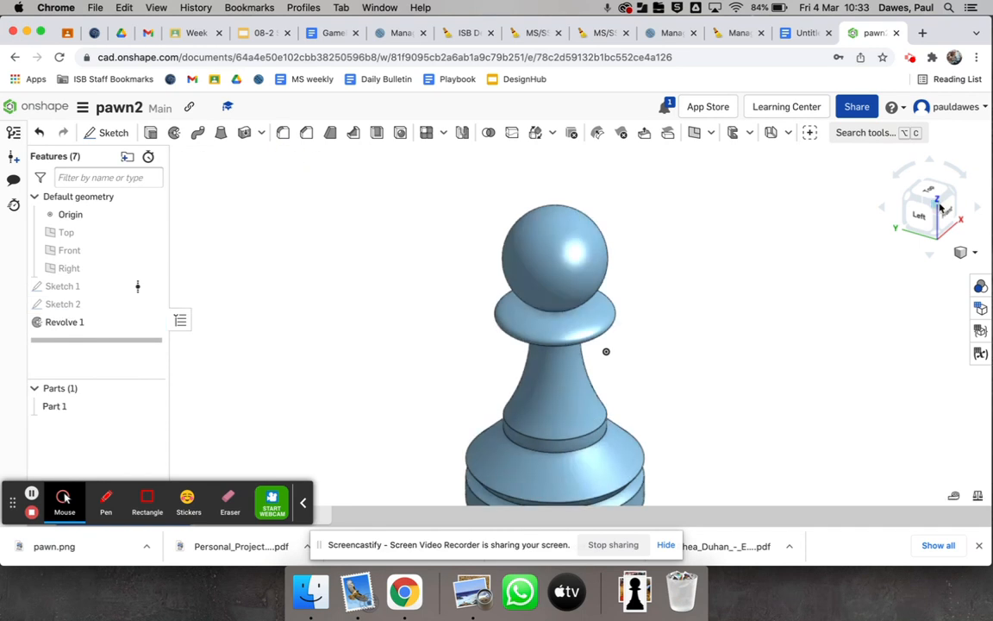
Fillet the circular edges around the foot of the stem and the groove in the base with a 1 mm radius
left_click(937, 207)
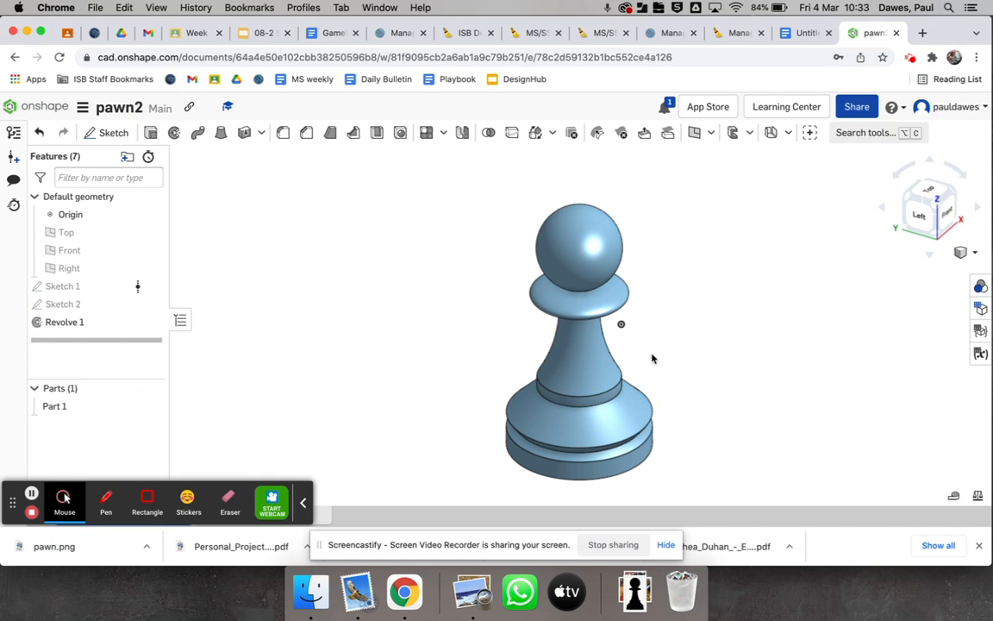
left_click(599, 411)
key("shift+f")
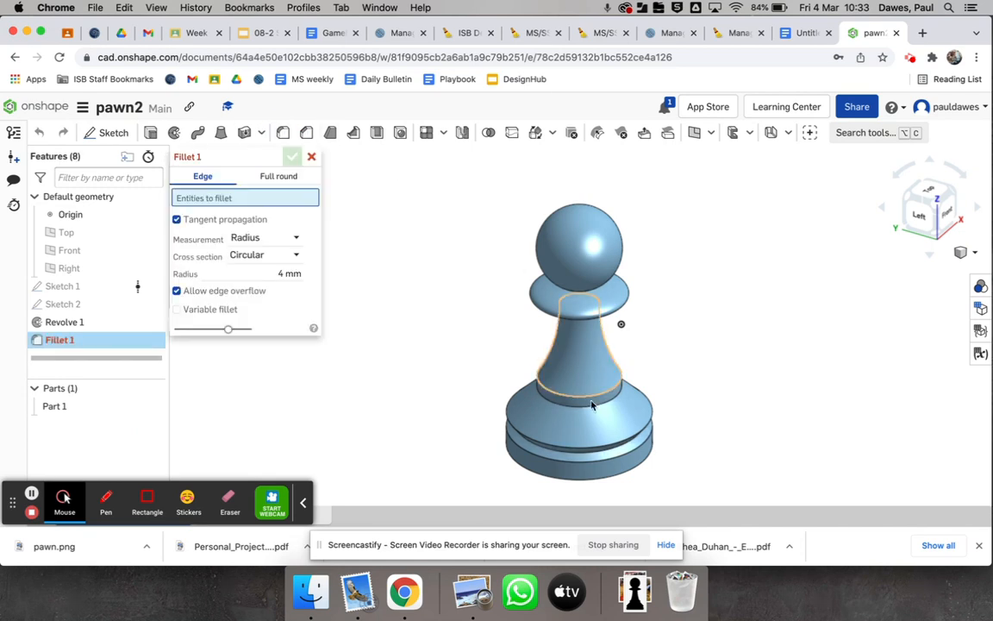
left_click(586, 393)
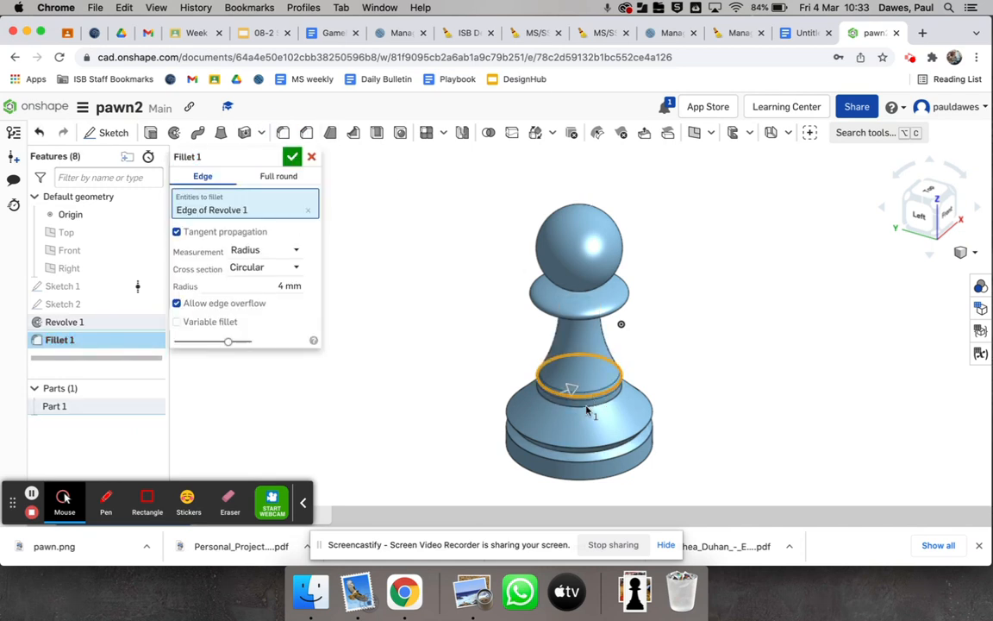
left_click(593, 438)
left_click(593, 445)
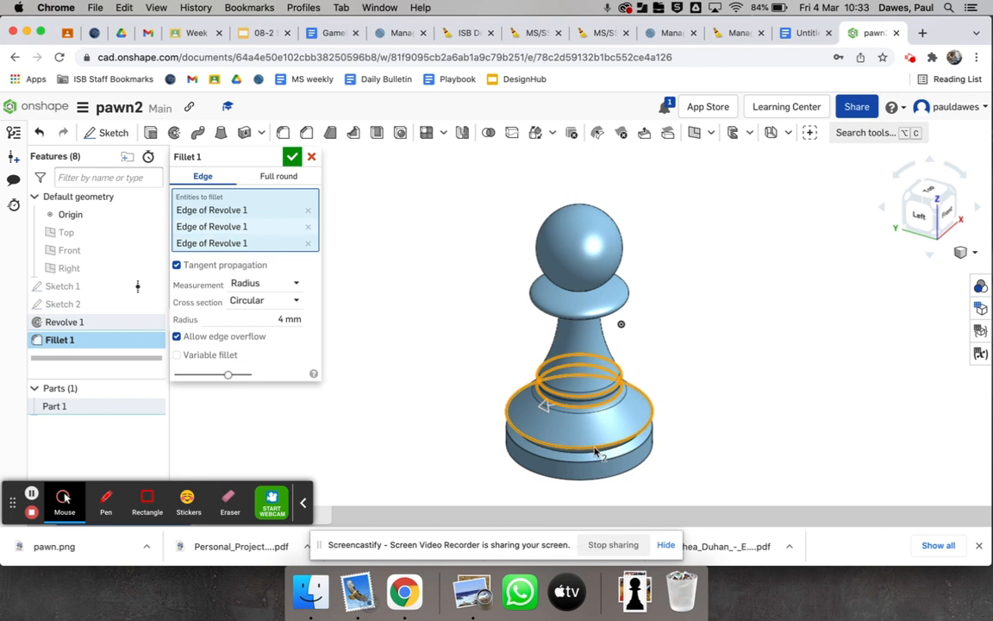
left_click(589, 455)
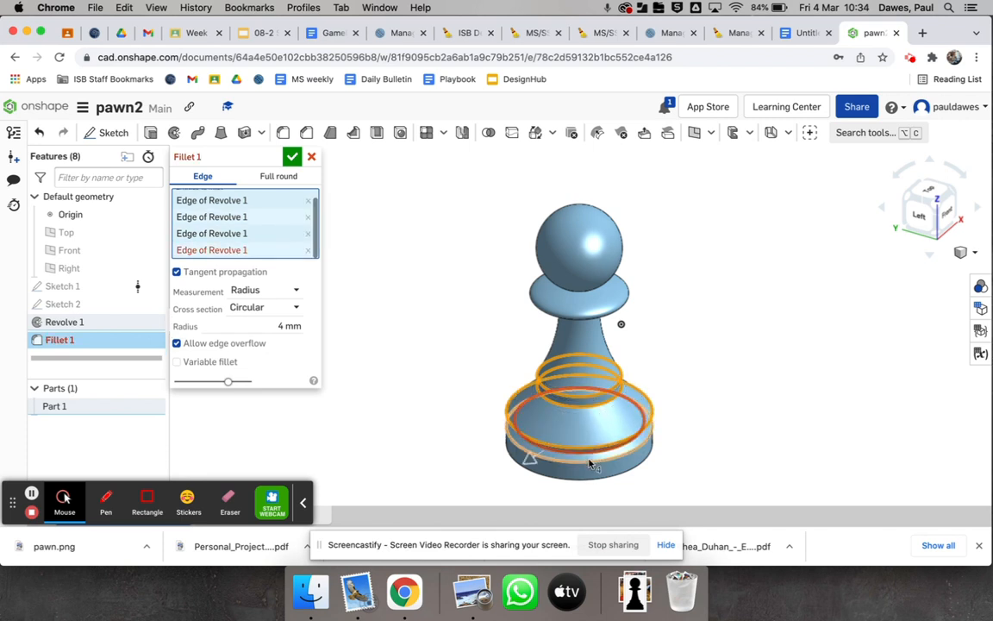
left_click(281, 326)
type("2")
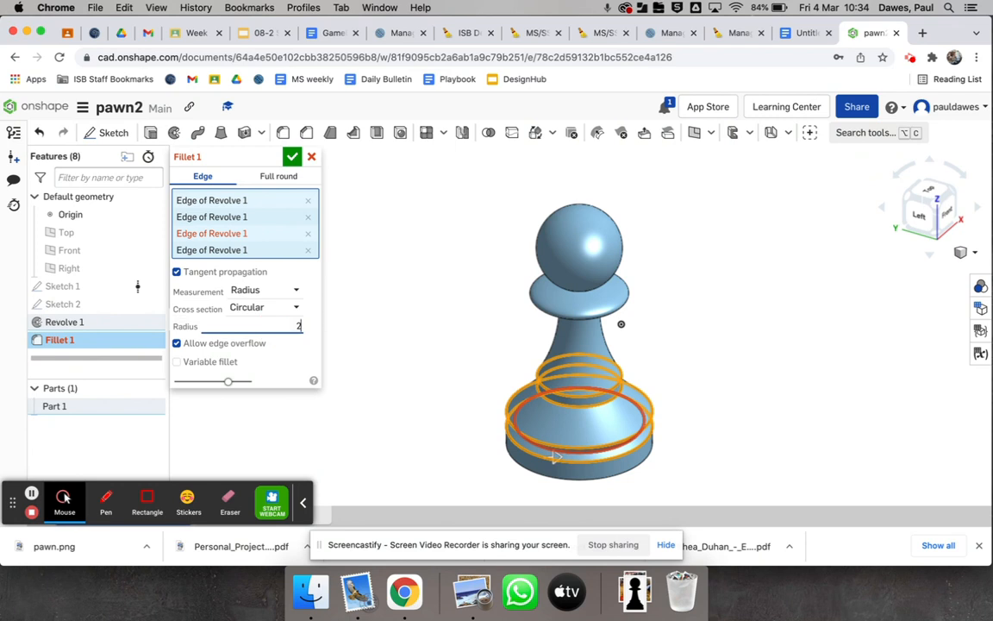
key("Return")
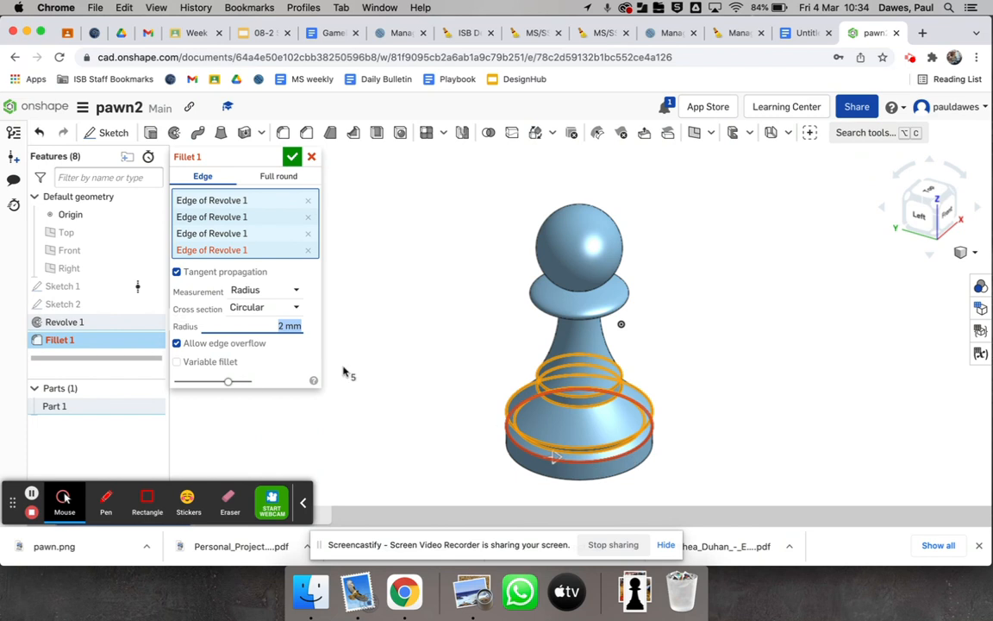
type("1")
key("Return")
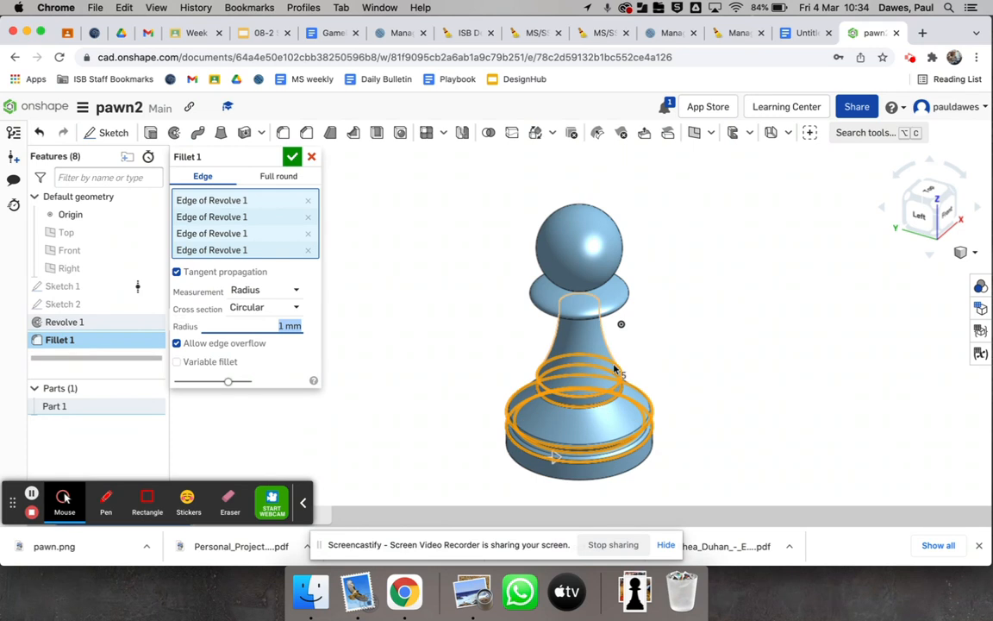
left_click(292, 156)
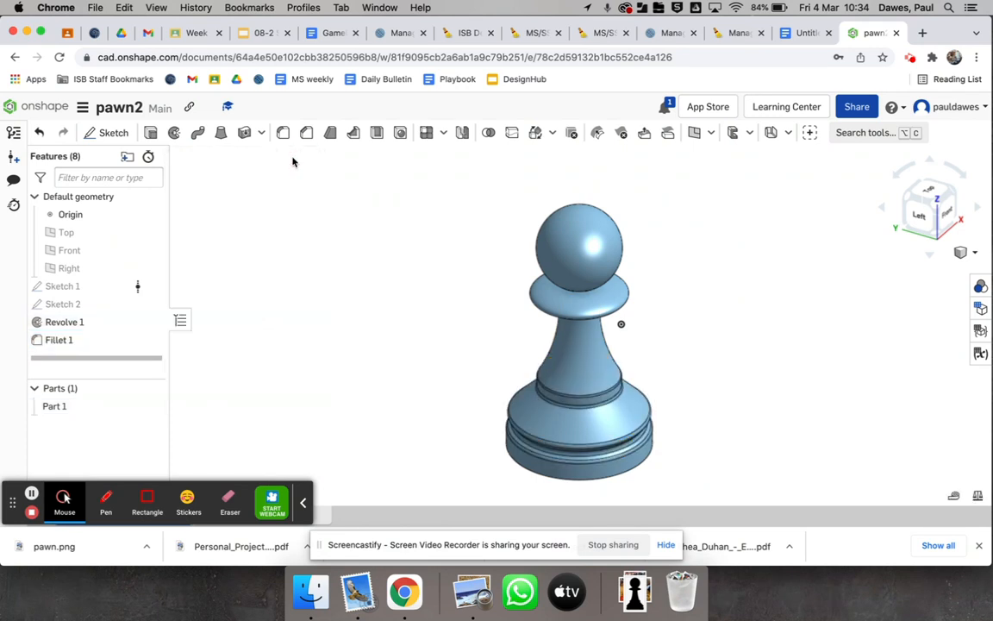